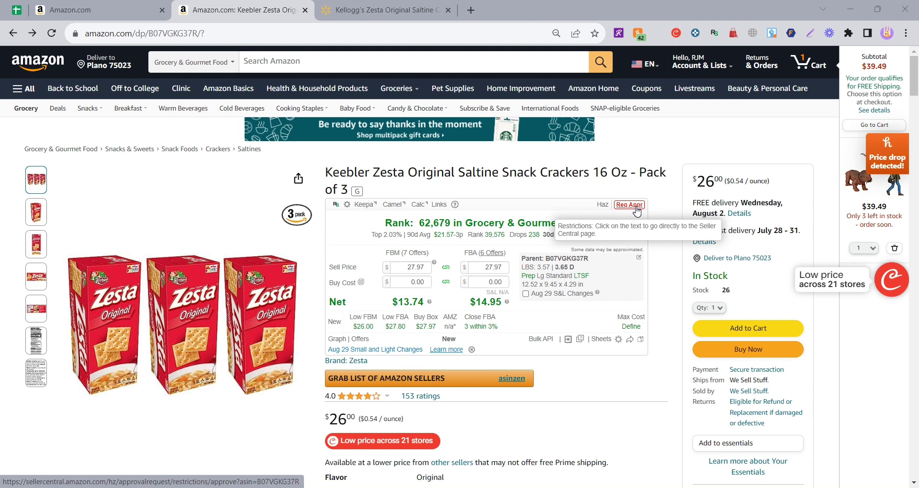
Step: Examine the Zesta crackers listing's FBM and FBA offers, other sellers, price history and sales rank charts
{"action": "scroll", "coordinate": [601, 290], "scroll_direction": "down", "scroll_amount": 5}
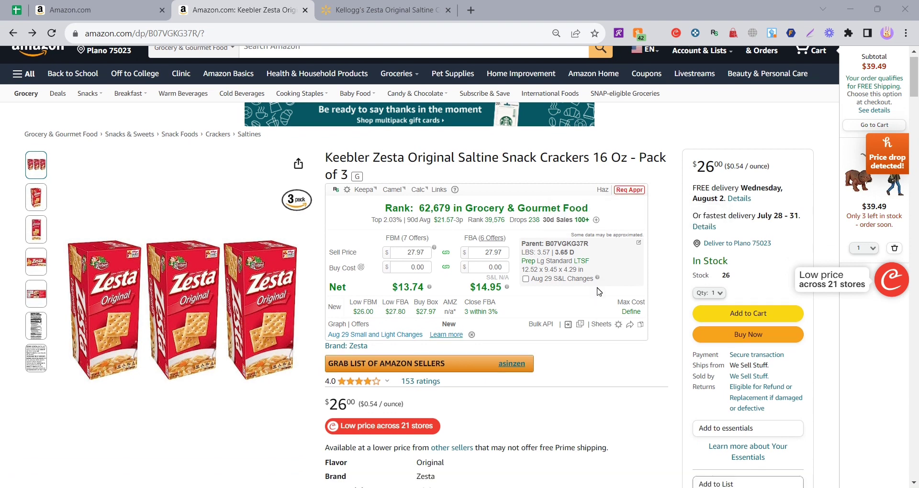
{"action": "scroll", "coordinate": [605, 293], "scroll_direction": "down", "scroll_amount": 2}
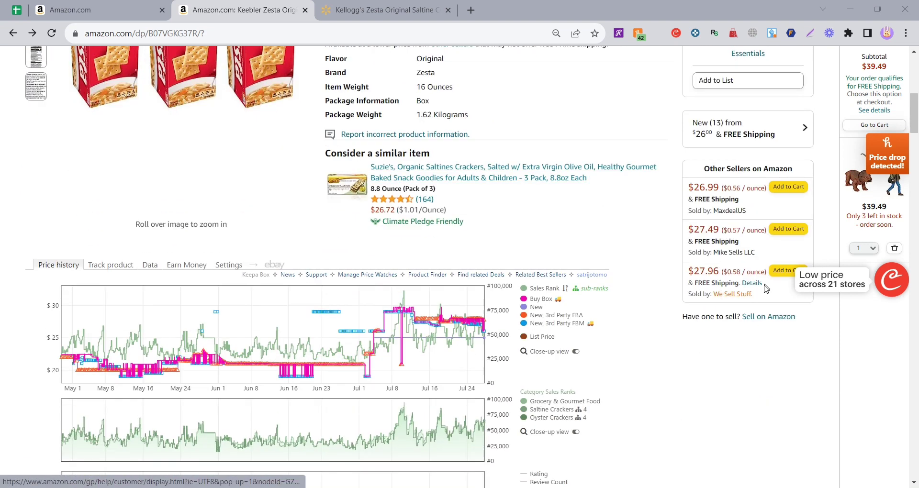
{"action": "scroll", "coordinate": [737, 252], "scroll_direction": "up", "scroll_amount": 2}
{"action": "scroll", "coordinate": [507, 243], "scroll_direction": "up", "scroll_amount": 4}
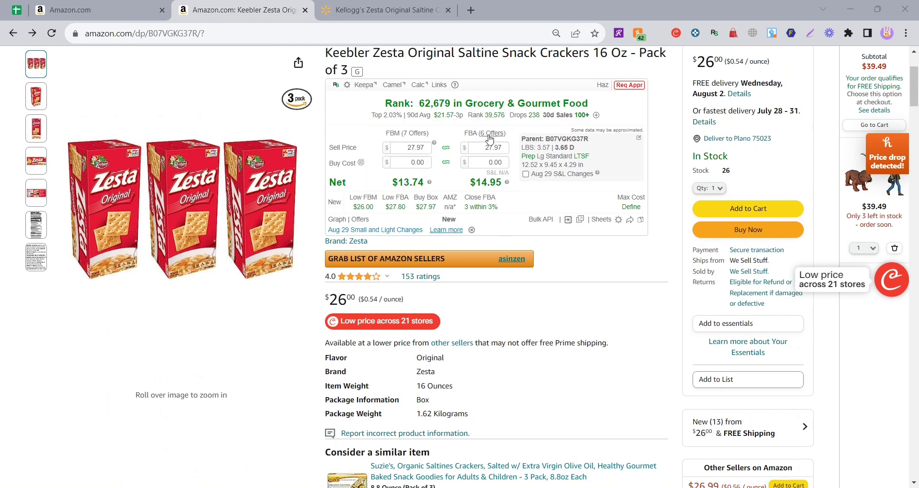
{"action": "mouse_move", "coordinate": [489, 140]}
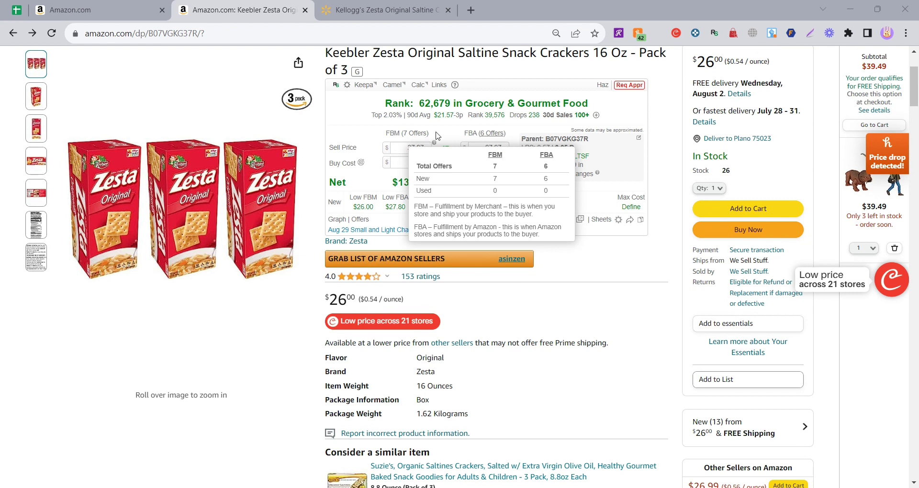
{"action": "scroll", "coordinate": [407, 240], "scroll_direction": "down", "scroll_amount": 12}
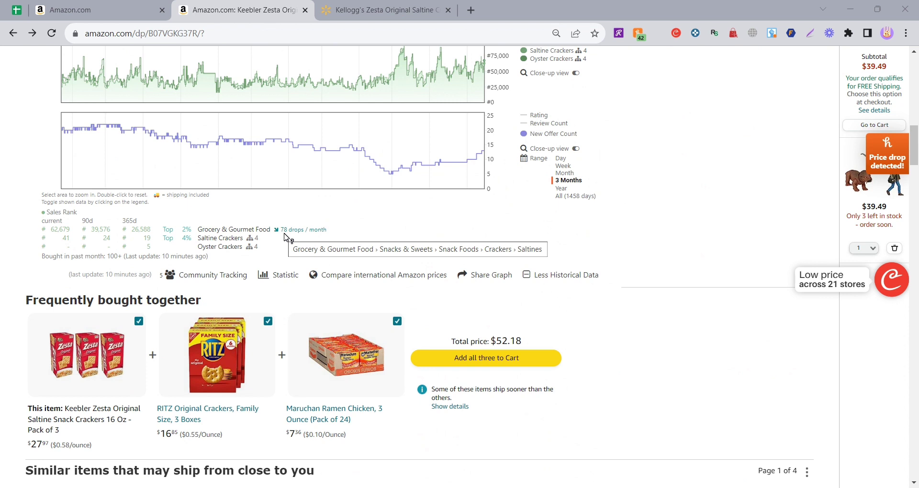
{"action": "scroll", "coordinate": [527, 256], "scroll_direction": "up", "scroll_amount": 4}
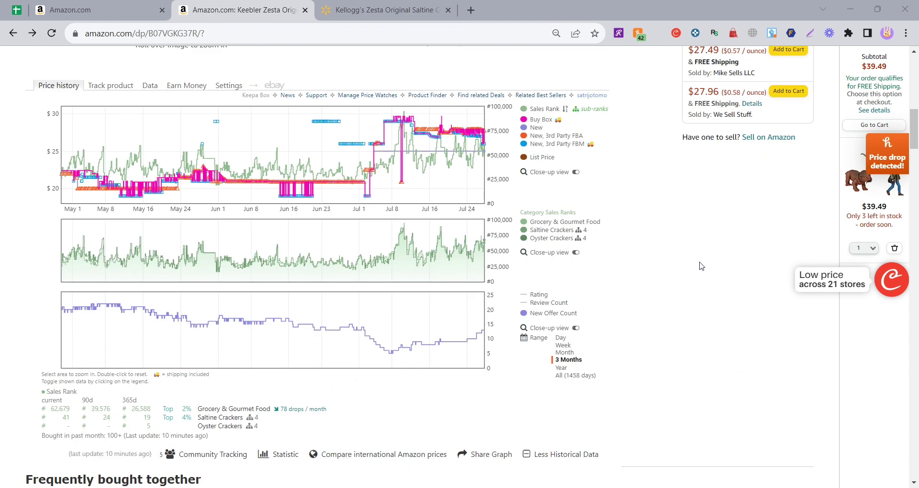
{"action": "scroll", "coordinate": [483, 273], "scroll_direction": "down", "scroll_amount": 1}
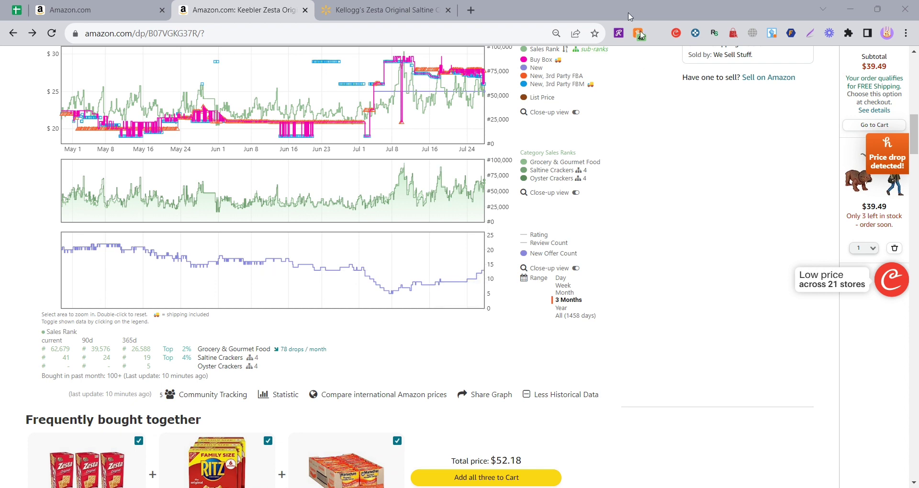
{"action": "scroll", "coordinate": [529, 219], "scroll_direction": "up", "scroll_amount": 1}
{"action": "scroll", "coordinate": [529, 219], "scroll_direction": "up", "scroll_amount": 1}
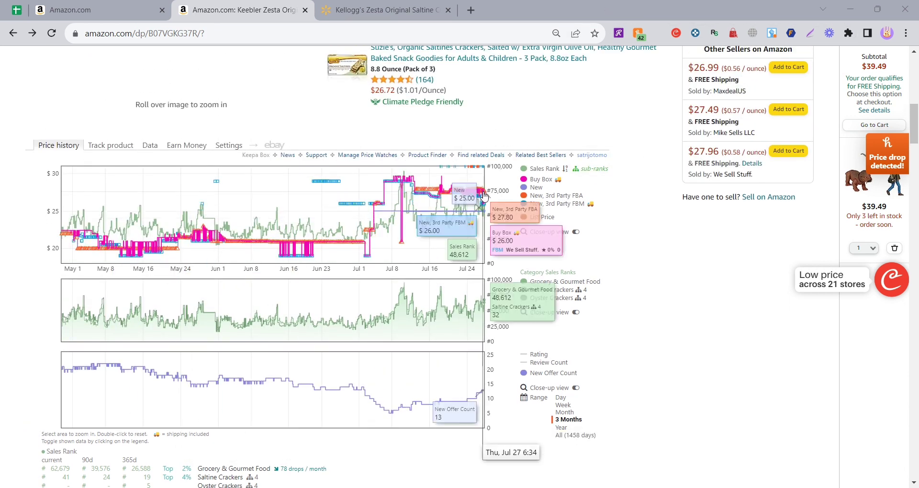
Step: Zoom into the latest prices on the price history chart, and switch its range to Month
{"action": "mouse_move", "coordinate": [483, 193]}
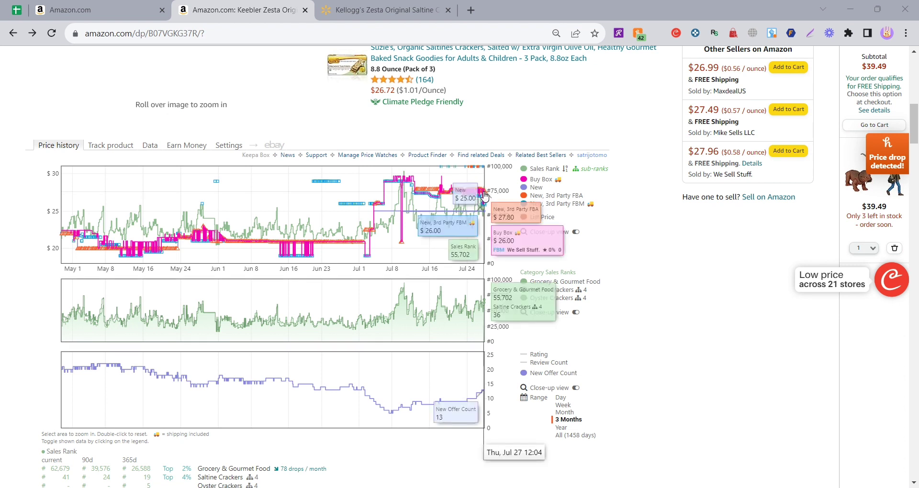
{"action": "left_click_drag", "start_coordinate": [484, 192], "coordinate": [499, 203]}
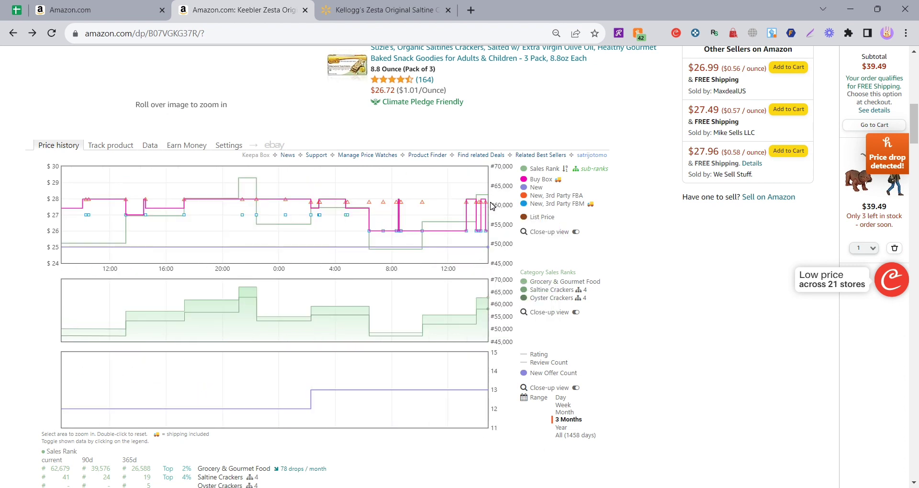
{"action": "mouse_move", "coordinate": [488, 207]}
{"action": "left_click", "coordinate": [565, 412]}
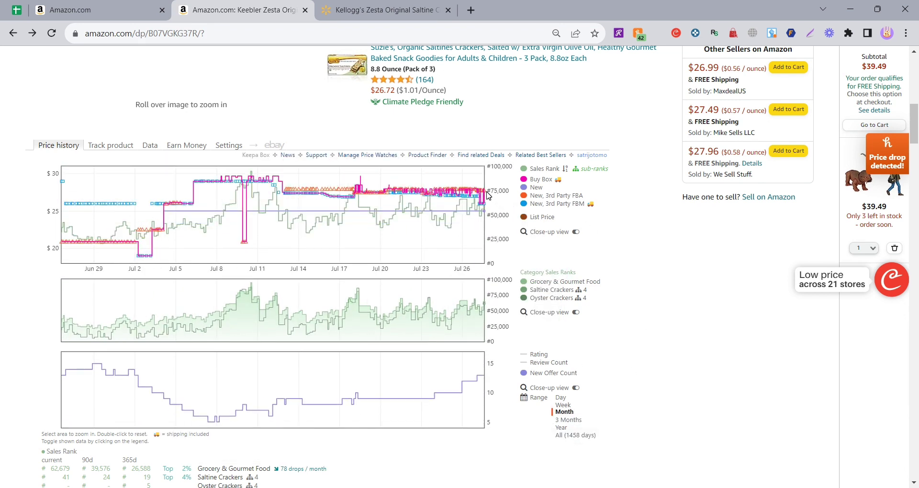
{"action": "mouse_move", "coordinate": [486, 195]}
Step: Follow the listing's option to sell on Amazon and request approval to sell Zesta branded items
{"action": "scroll", "coordinate": [718, 311], "scroll_direction": "up", "scroll_amount": 1}
{"action": "scroll", "coordinate": [637, 311], "scroll_direction": "up", "scroll_amount": 8}
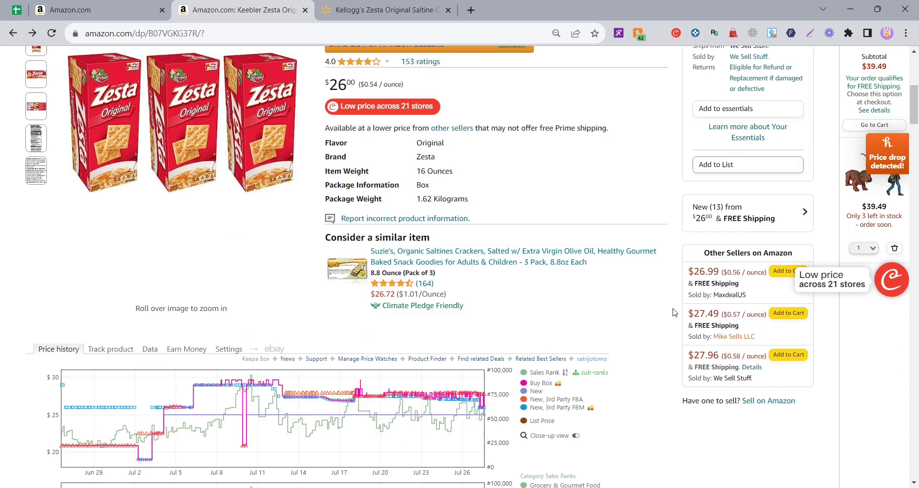
{"action": "scroll", "coordinate": [759, 373], "scroll_direction": "down", "scroll_amount": 7}
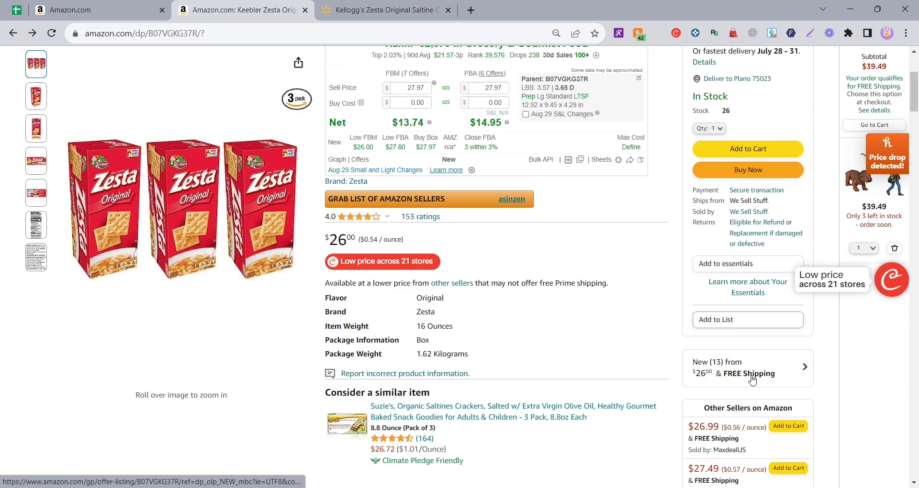
{"action": "left_click", "coordinate": [768, 259]}
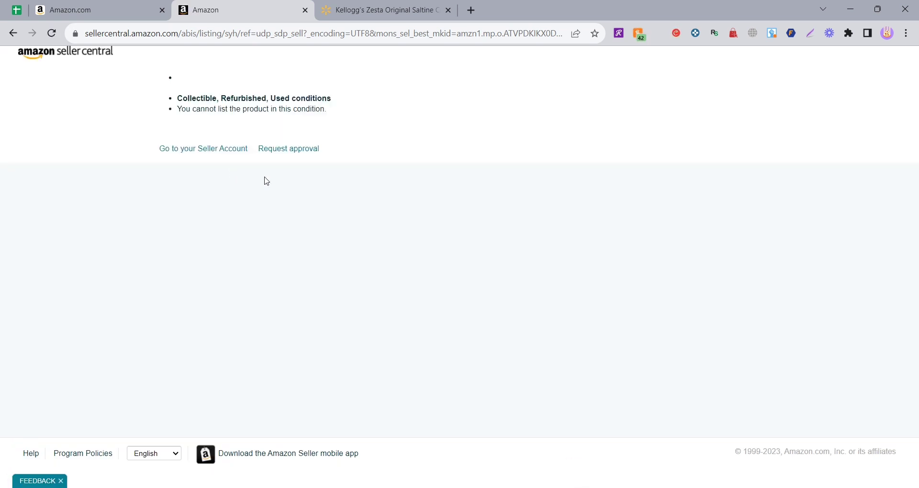
{"action": "left_click", "coordinate": [287, 150]}
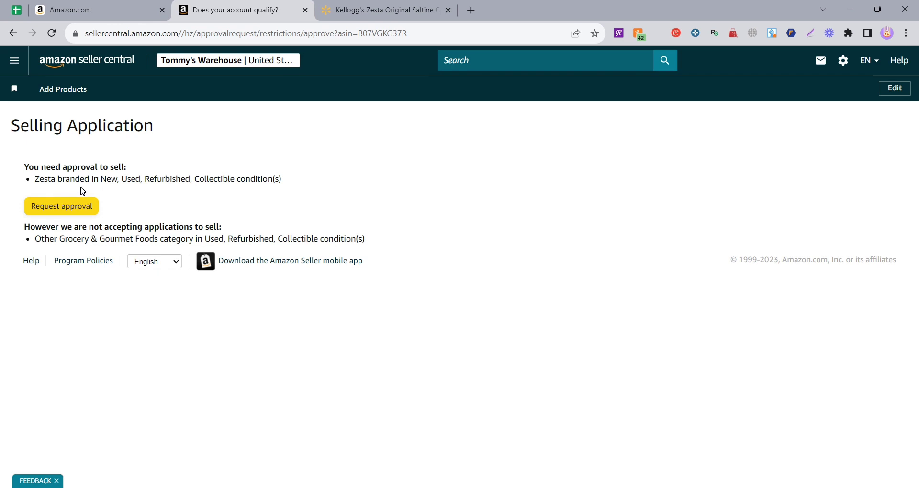
{"action": "left_click", "coordinate": [75, 207]}
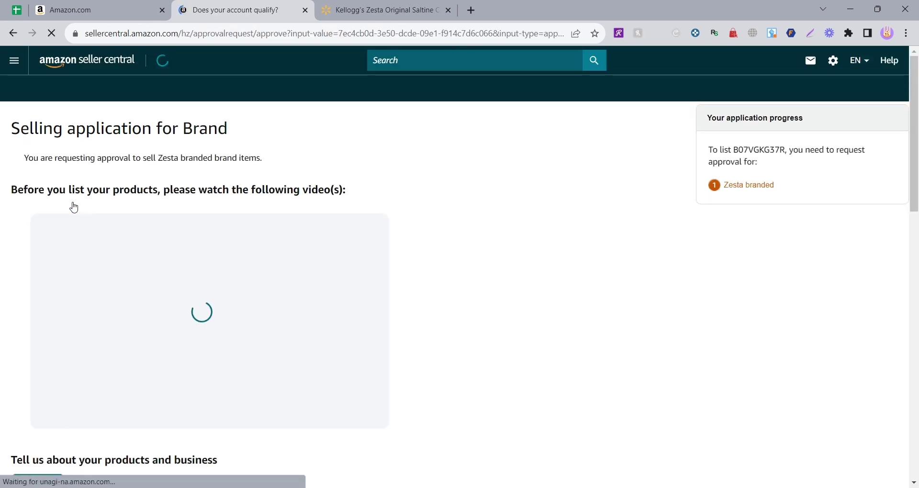
Step: Set the business type to Both, and declare responsibility for all products sold and for understanding their legal restrictions
{"action": "scroll", "coordinate": [111, 211], "scroll_direction": "down", "scroll_amount": 1}
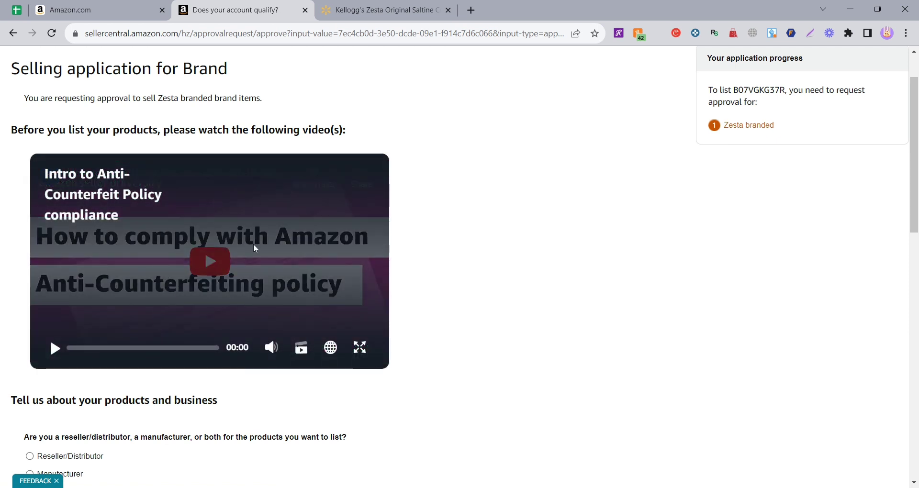
{"action": "scroll", "coordinate": [182, 278], "scroll_direction": "down", "scroll_amount": 4}
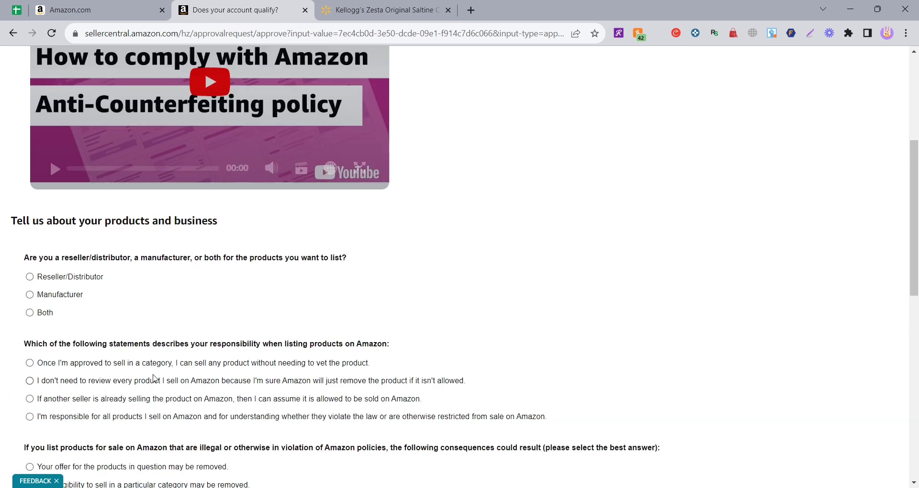
{"action": "scroll", "coordinate": [90, 273], "scroll_direction": "up", "scroll_amount": 1}
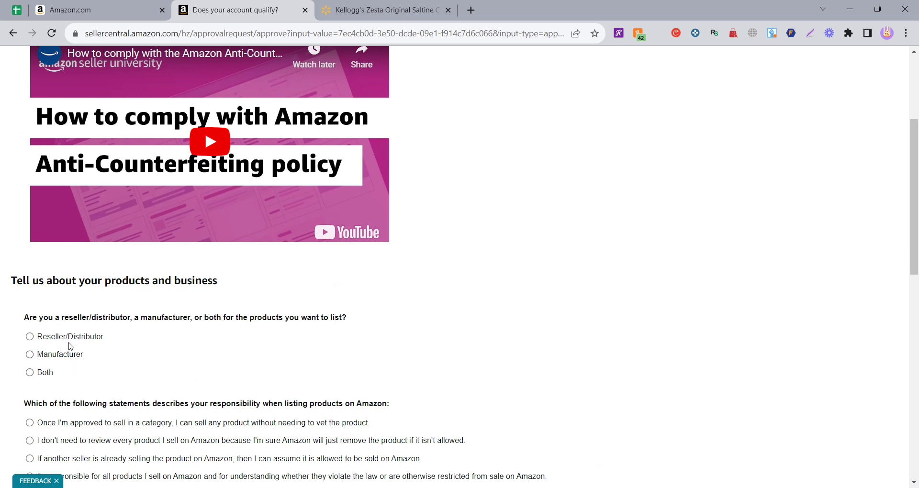
{"action": "left_click", "coordinate": [29, 374]}
{"action": "scroll", "coordinate": [143, 386], "scroll_direction": "down", "scroll_amount": 1}
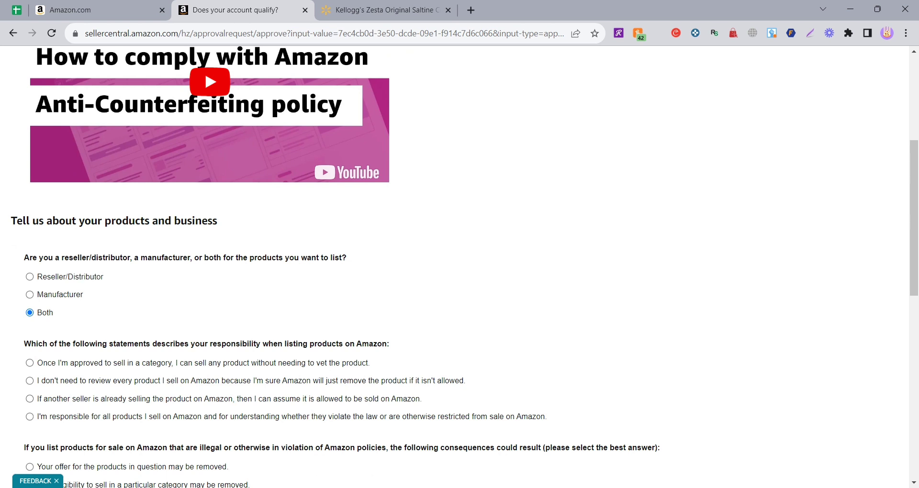
{"action": "left_click_drag", "start_coordinate": [32, 257], "coordinate": [352, 263]}
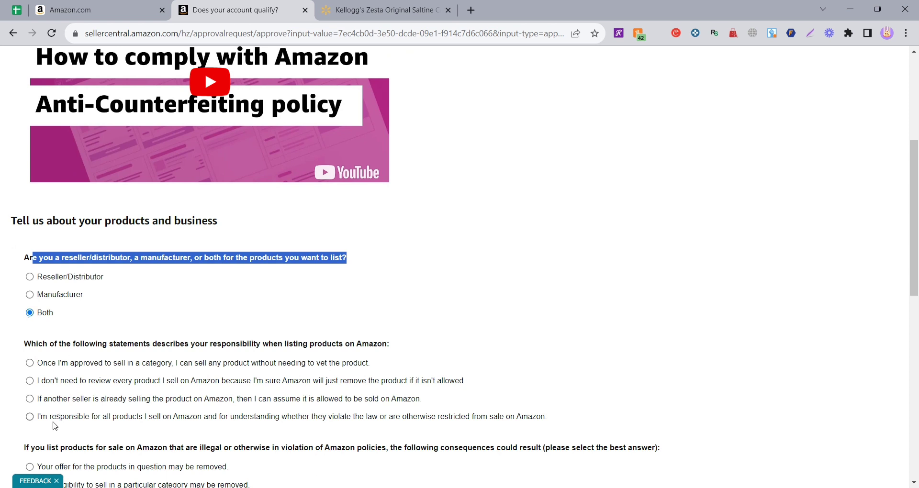
{"action": "scroll", "coordinate": [55, 413], "scroll_direction": "down", "scroll_amount": 1}
{"action": "left_click", "coordinate": [29, 357]}
Step: Answer "All of the above" to the policy consequences and best practice questions, and confirm that all products are authentic
{"action": "scroll", "coordinate": [67, 406], "scroll_direction": "down", "scroll_amount": 2}
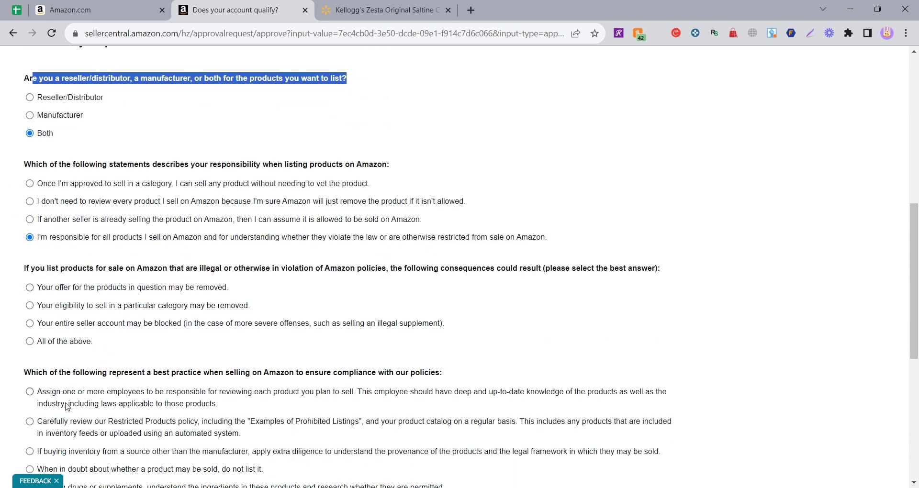
{"action": "left_click", "coordinate": [38, 343]}
{"action": "scroll", "coordinate": [111, 389], "scroll_direction": "down", "scroll_amount": 2}
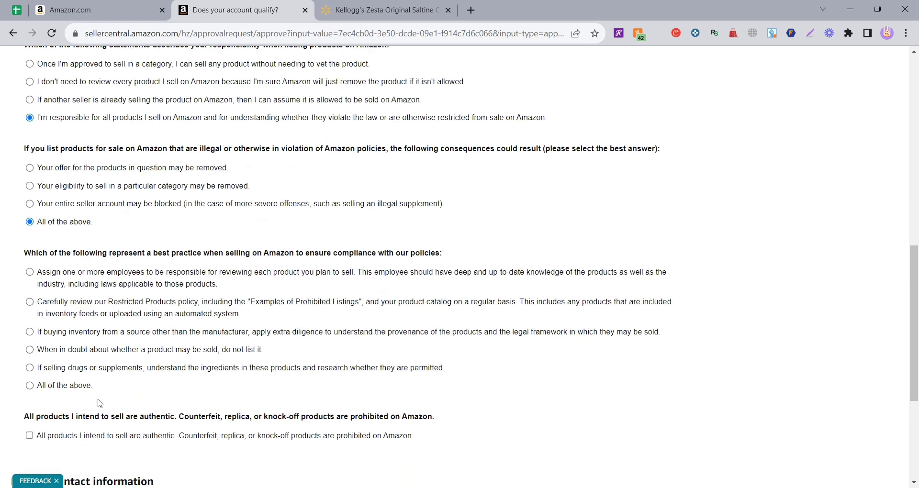
{"action": "left_click", "coordinate": [37, 390]}
{"action": "scroll", "coordinate": [37, 390], "scroll_direction": "down", "scroll_amount": 1}
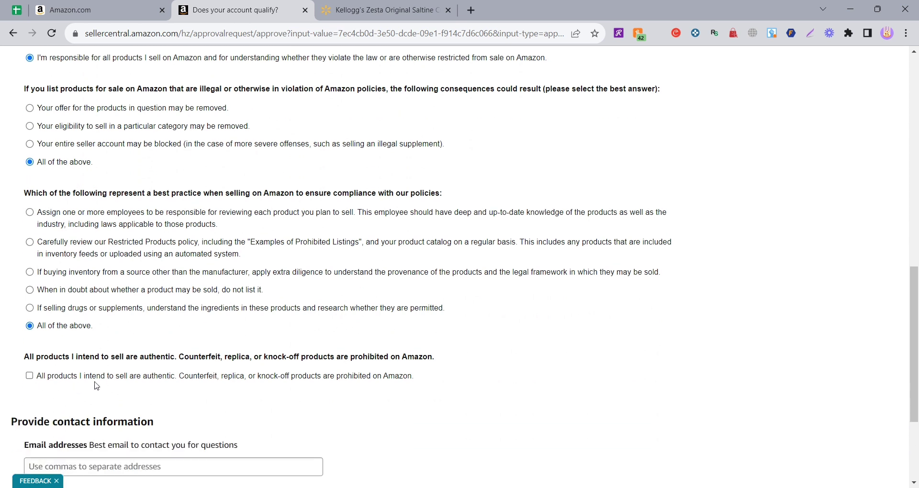
{"action": "left_click", "coordinate": [34, 376]}
Step: Fill in the contact email, leave the optional phone number empty, and submit the selling application
{"action": "scroll", "coordinate": [264, 406], "scroll_direction": "down", "scroll_amount": 2}
{"action": "left_click", "coordinate": [139, 348]}
{"action": "left_click", "coordinate": [139, 378]}
{"action": "left_click", "coordinate": [96, 395]}
{"action": "double_click", "coordinate": [96, 395]}
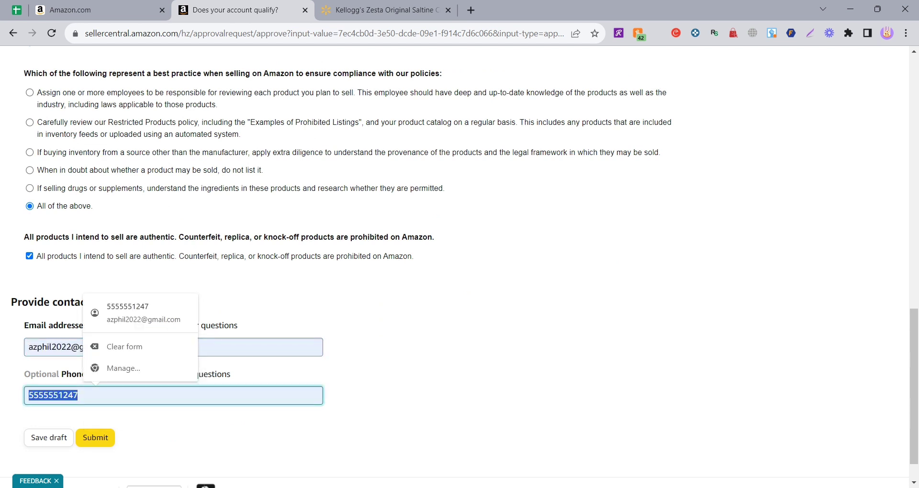
{"action": "key", "text": "BackSpace"}
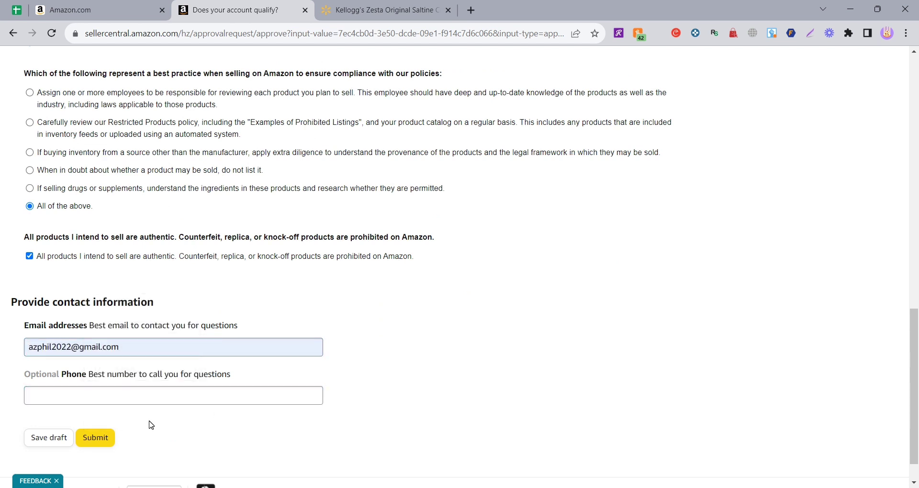
{"action": "left_click", "coordinate": [95, 442]}
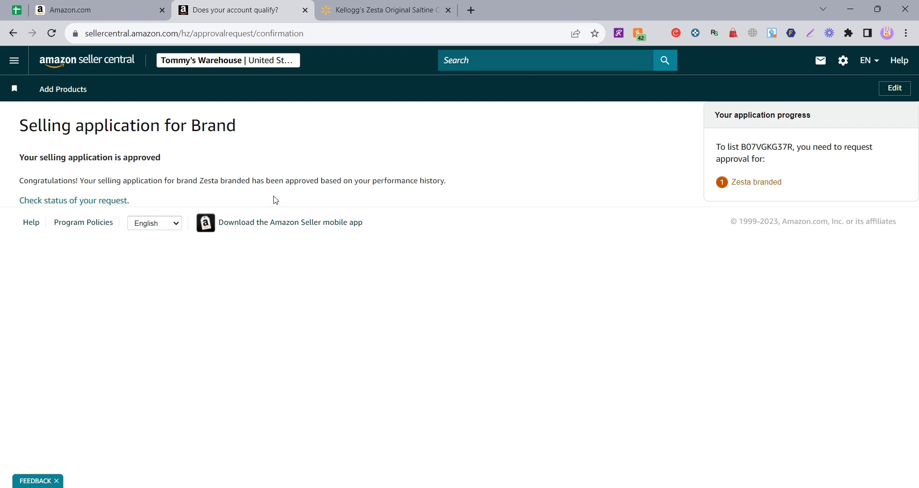
Step: Check the Zesta brand request's status and change date in the selling applications list
{"action": "left_click", "coordinate": [113, 201]}
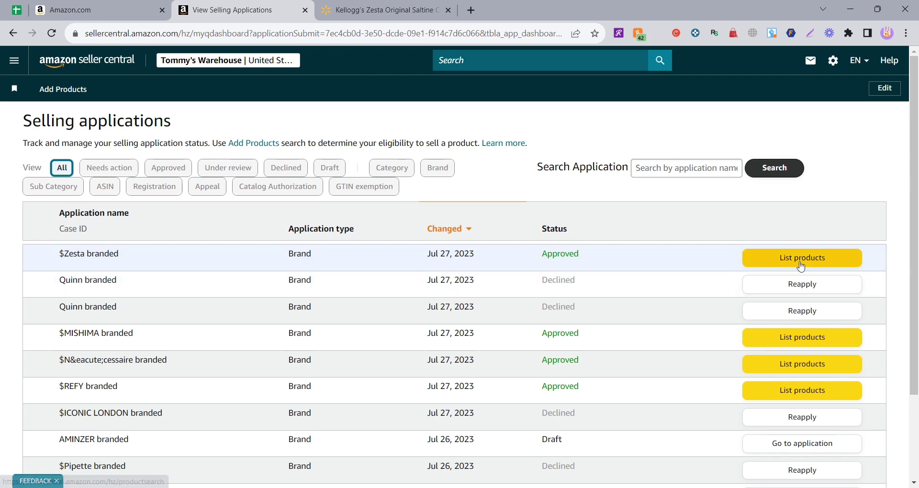
{"action": "double_click", "coordinate": [561, 253]}
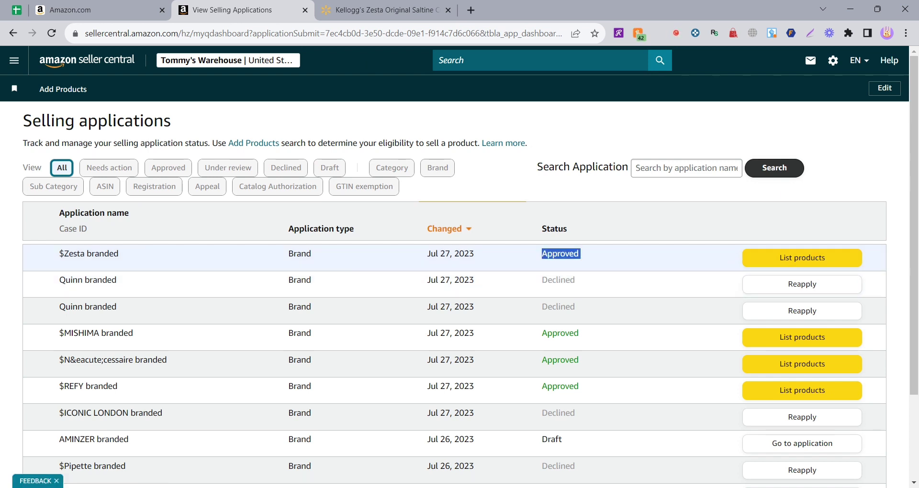
{"action": "double_click", "coordinate": [445, 254]}
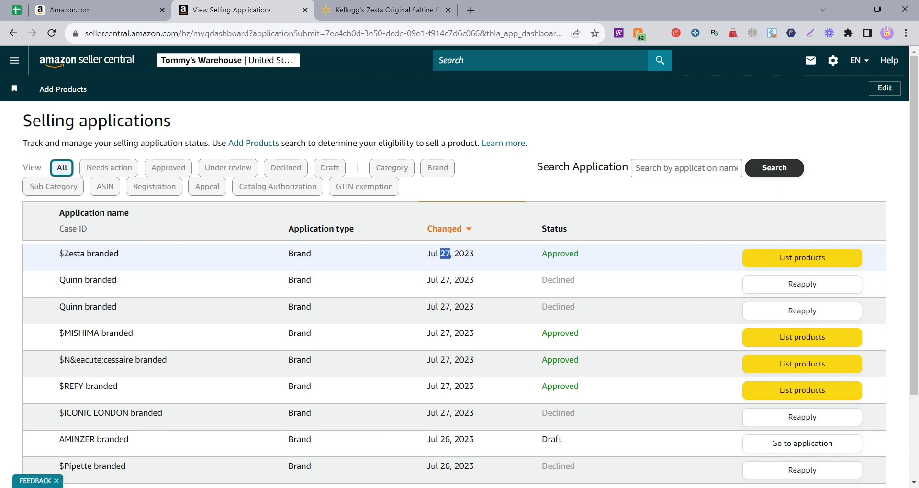
{"action": "triple_click", "coordinate": [446, 254]}
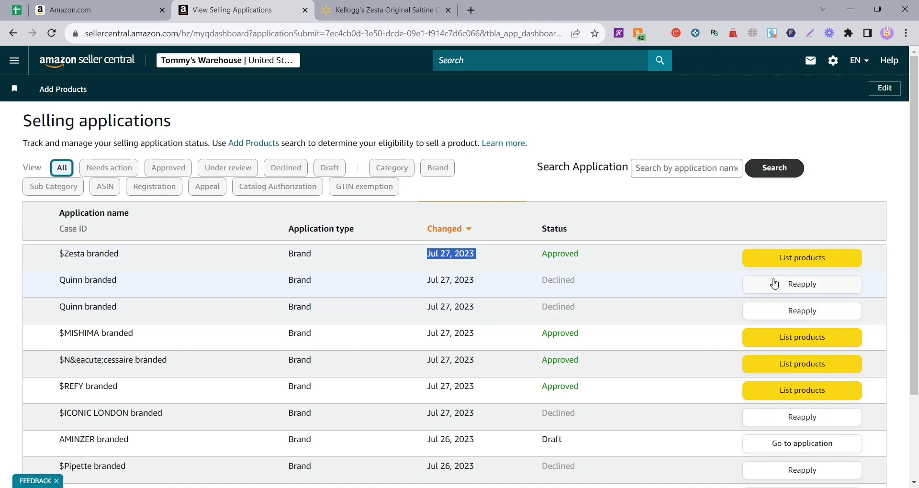
Step: Start listing products for the Zesta brand and search Amazon's catalog for ASIN B07VGKG37R
{"action": "left_click", "coordinate": [793, 262]}
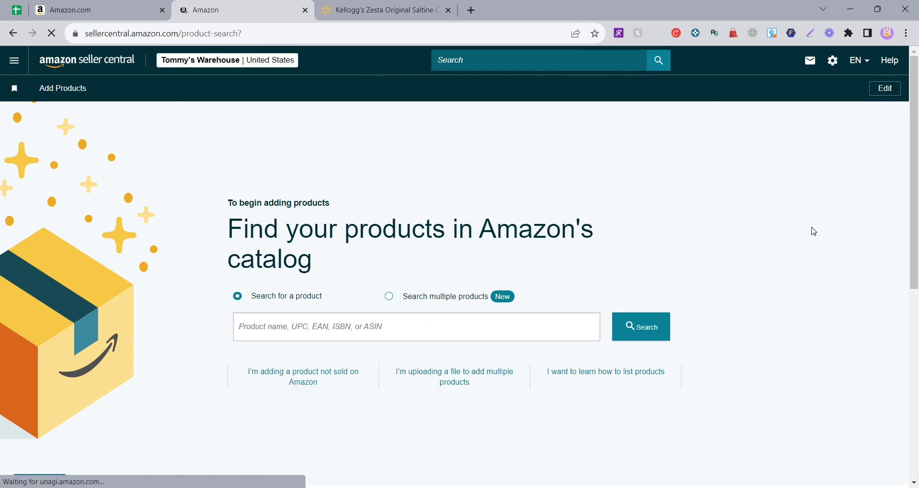
{"action": "left_click", "coordinate": [281, 293]}
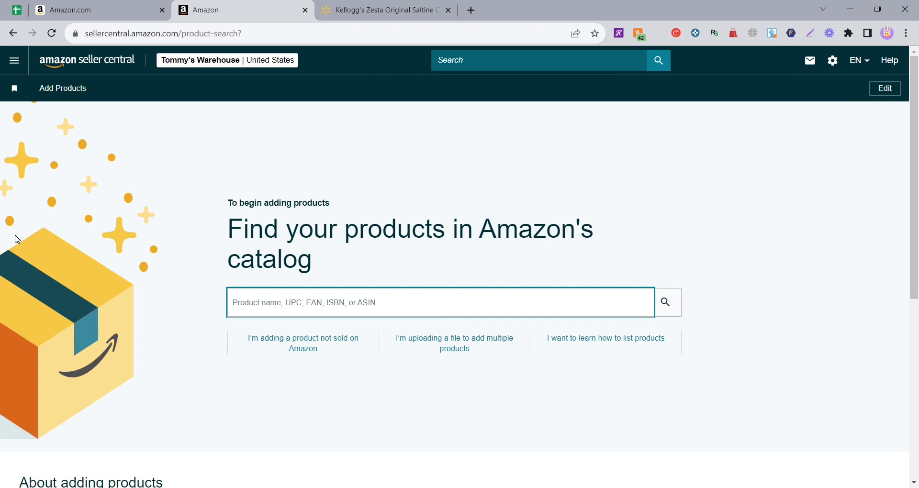
{"action": "left_click", "coordinate": [313, 310]}
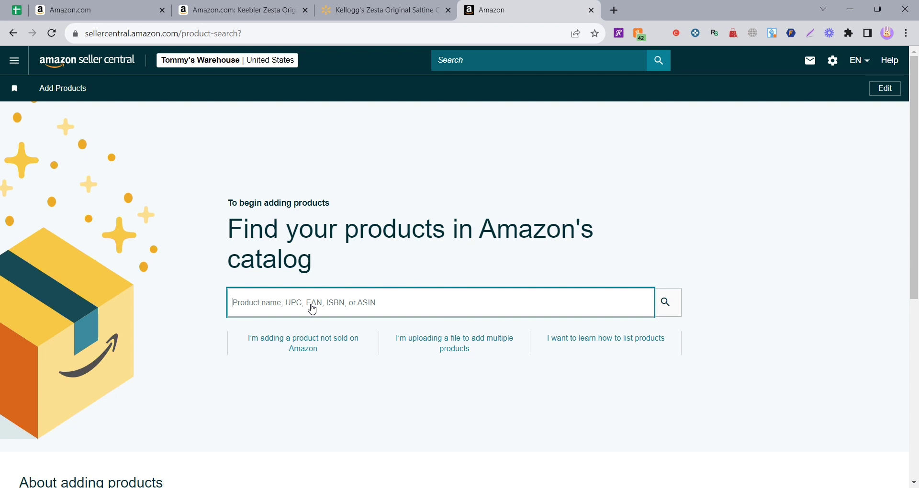
{"action": "type", "text": "B07VGKG37R"}
{"action": "left_click", "coordinate": [668, 305]}
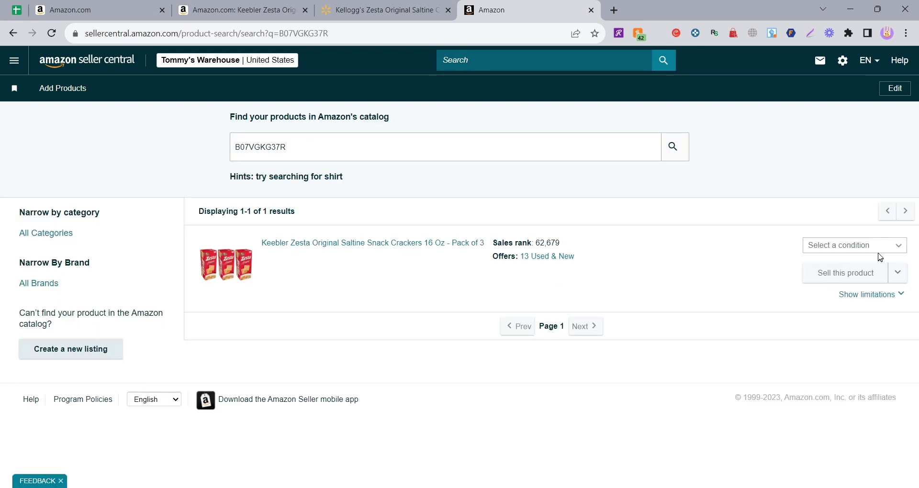
Step: Set the Keebler Zesta 3-pack's condition to New and start selling the product
{"action": "left_click", "coordinate": [881, 246]}
{"action": "left_click", "coordinate": [816, 264]}
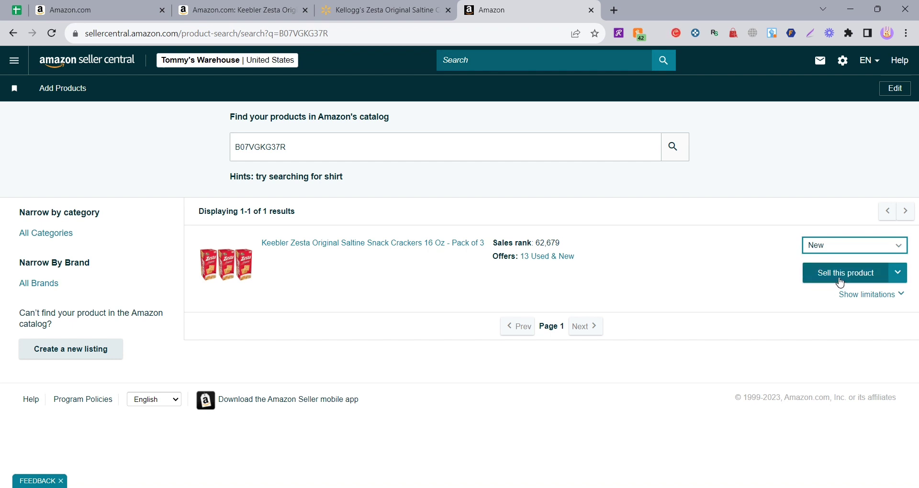
{"action": "left_click", "coordinate": [841, 281]}
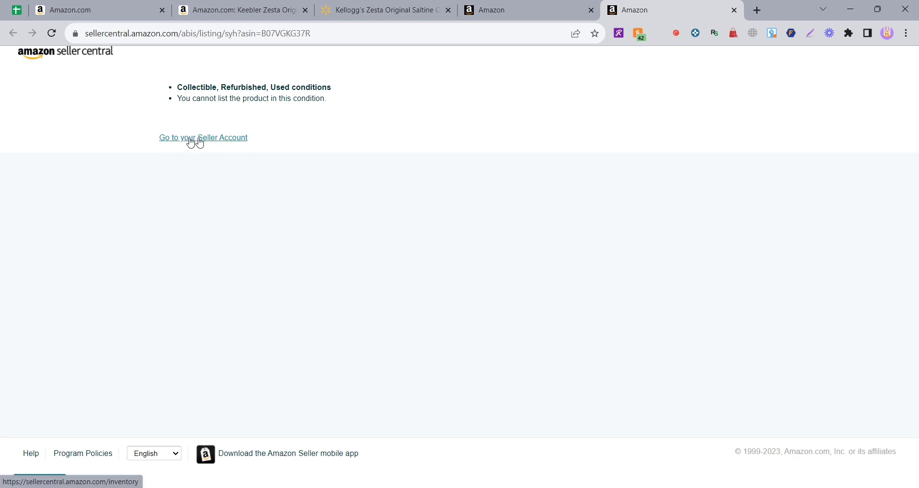
Step: Return to the Amazon product page of the Keebler Zesta 3-pack and review its sales rank, price and offers
{"action": "key", "text": "ctrl+4"}
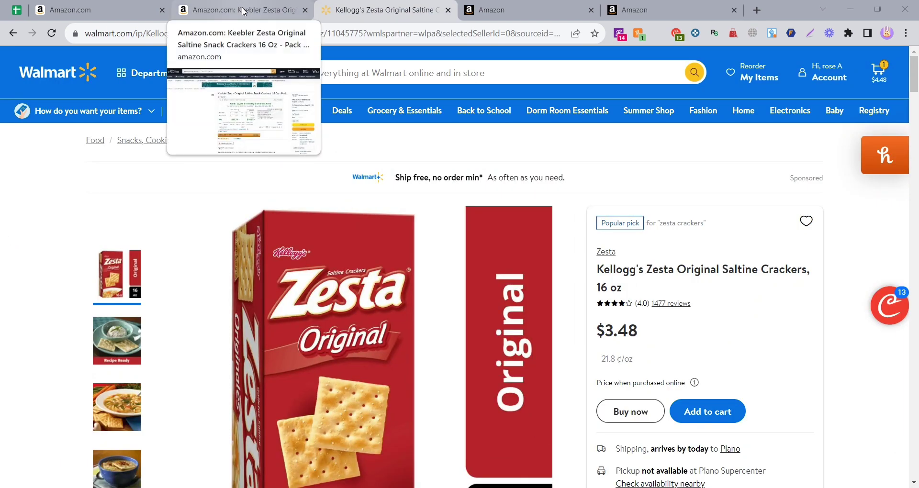
{"action": "left_click", "coordinate": [243, 11]}
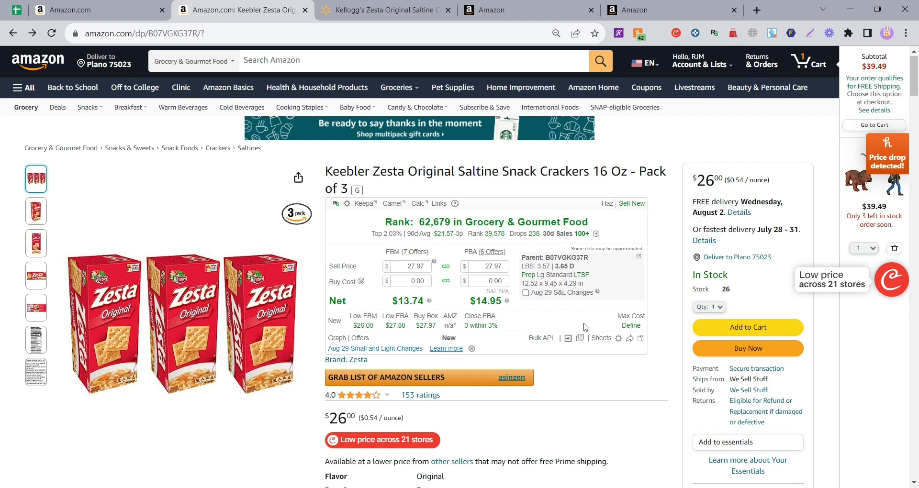
{"action": "scroll", "coordinate": [551, 239], "scroll_direction": "down", "scroll_amount": 4}
{"action": "scroll", "coordinate": [452, 280], "scroll_direction": "up", "scroll_amount": 4}
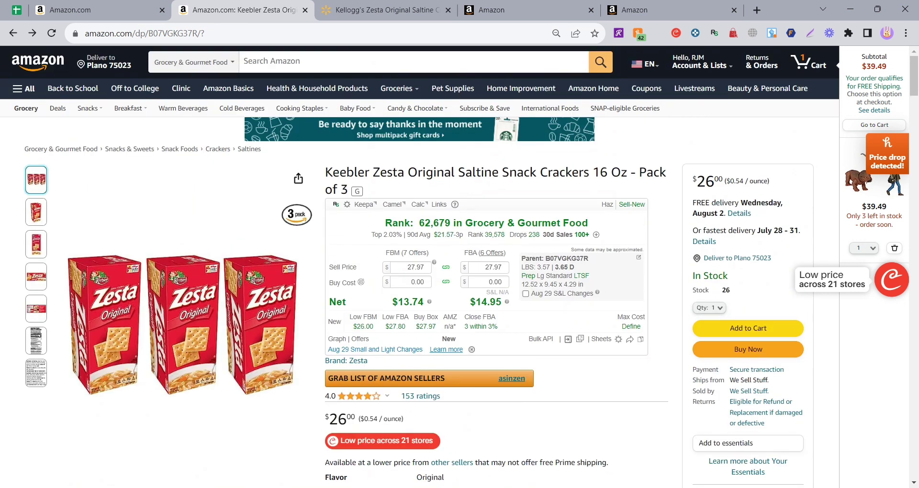
Step: Review the Walmart listing of Kellogg's Zesta Original Saltine Crackers, 16 oz, for its price, shipping and seller
{"action": "mouse_move", "coordinate": [398, 8]}
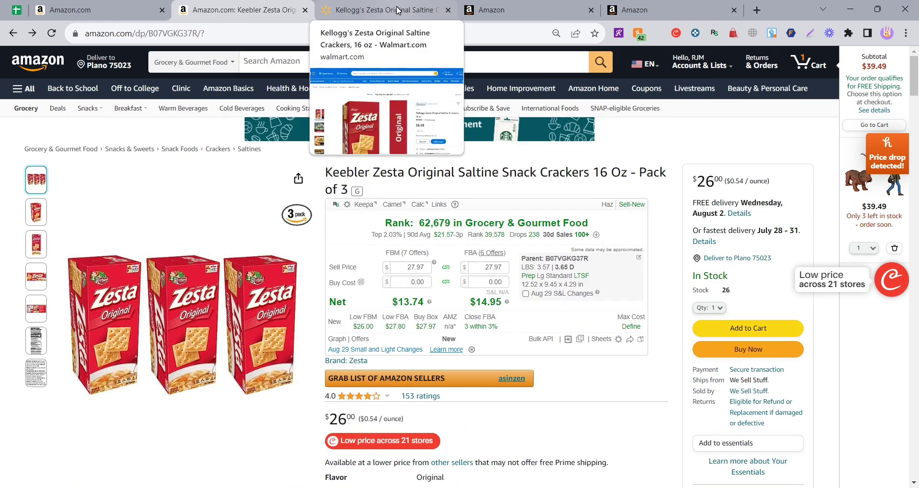
{"action": "left_click", "coordinate": [397, 9]}
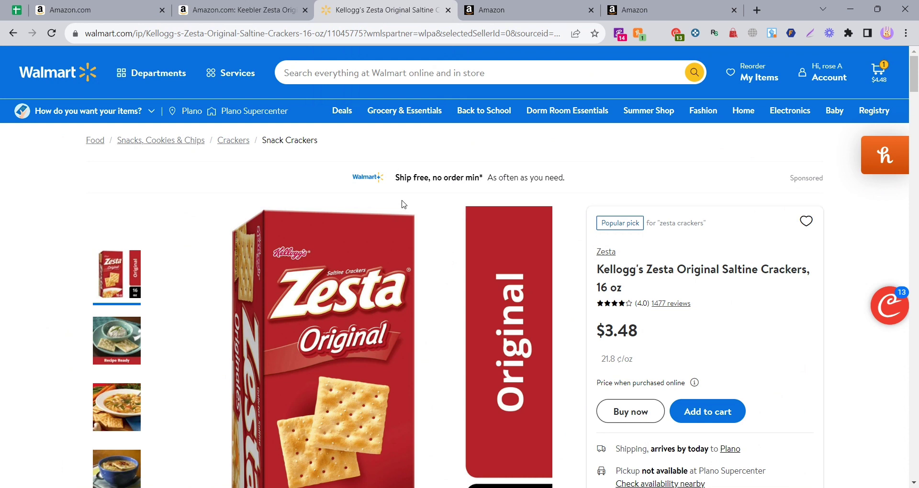
{"action": "scroll", "coordinate": [435, 285], "scroll_direction": "down", "scroll_amount": 3}
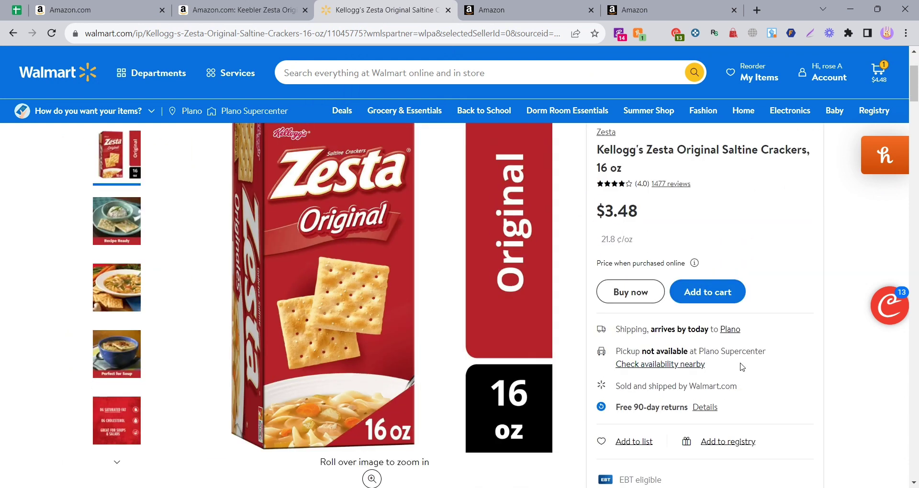
{"action": "scroll", "coordinate": [734, 365], "scroll_direction": "up", "scroll_amount": 1}
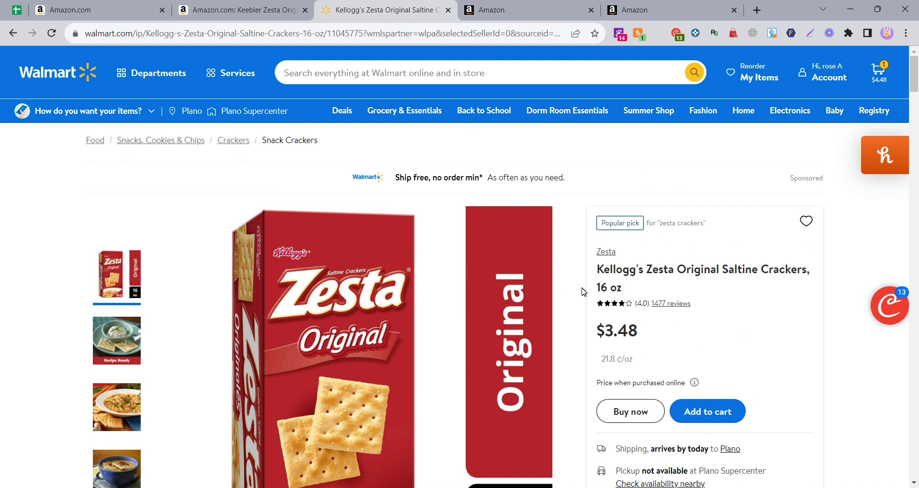
{"action": "scroll", "coordinate": [589, 297], "scroll_direction": "down", "scroll_amount": 3}
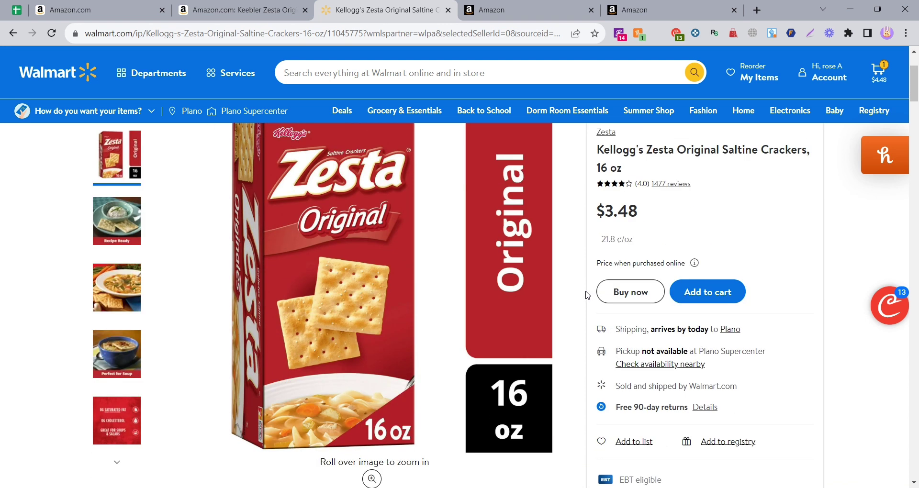
{"action": "scroll", "coordinate": [575, 301], "scroll_direction": "up", "scroll_amount": 3}
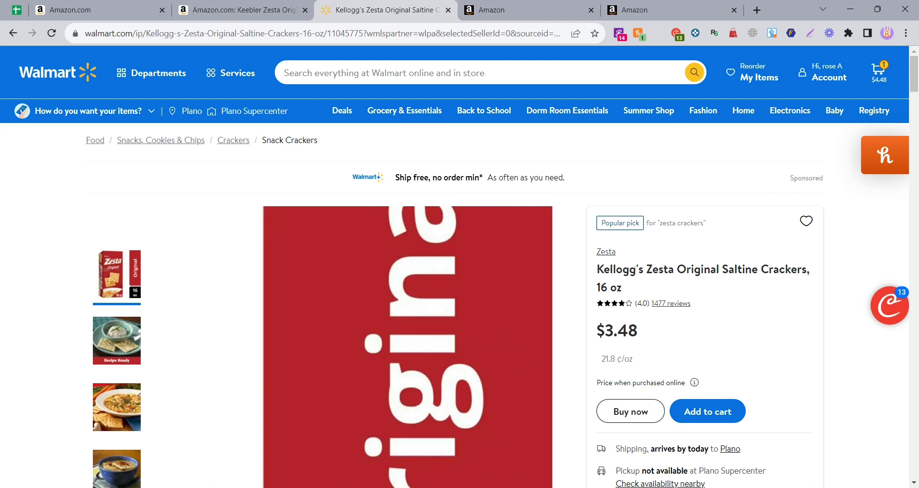
{"action": "scroll", "coordinate": [669, 342], "scroll_direction": "down", "scroll_amount": 1}
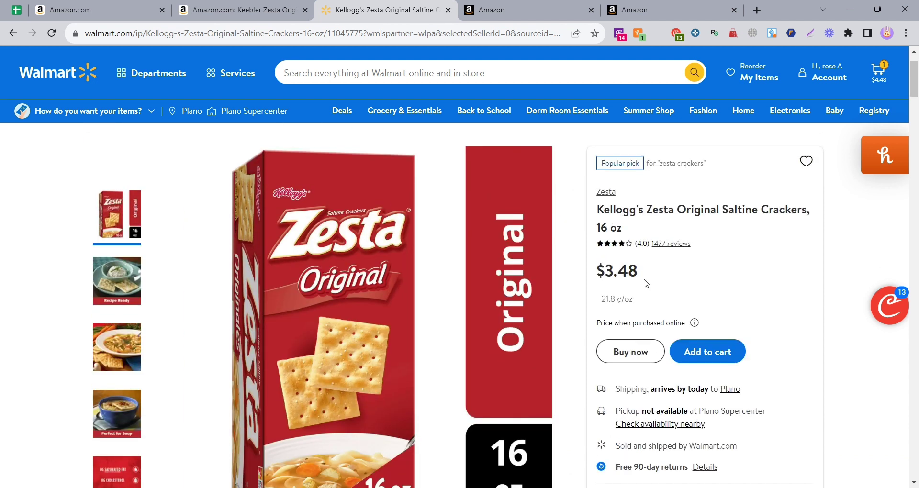
Step: Add Kellogg's Zesta Original Saltine Crackers, 16 oz, to the Walmart cart and raise the quantity to 12
{"action": "left_click", "coordinate": [707, 352]}
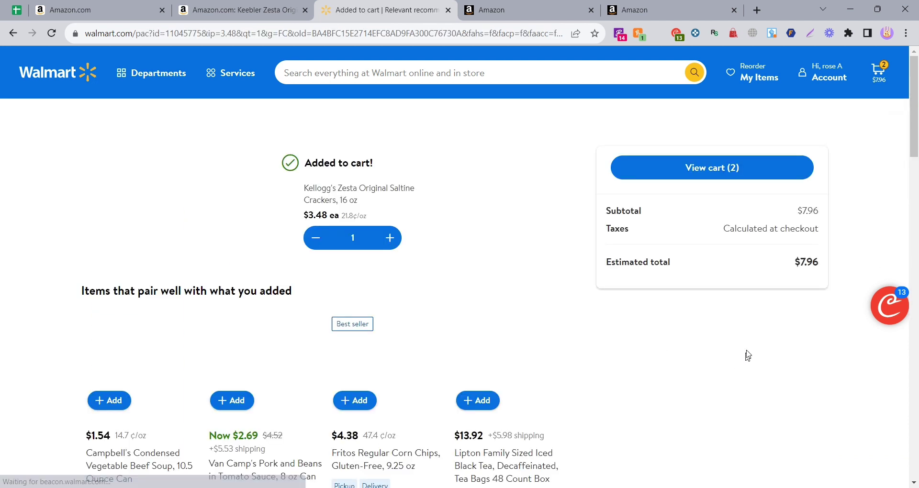
{"action": "left_click", "coordinate": [391, 239]}
{"action": "left_click", "coordinate": [391, 238]}
{"action": "left_click", "coordinate": [391, 239]}
{"action": "left_click", "coordinate": [390, 238]}
{"action": "left_click", "coordinate": [391, 239]}
{"action": "left_click", "coordinate": [391, 239]}
{"action": "left_click", "coordinate": [390, 239]}
{"action": "left_click", "coordinate": [391, 238]}
{"action": "left_click", "coordinate": [390, 238]}
{"action": "left_click", "coordinate": [391, 238]}
{"action": "left_click", "coordinate": [391, 238]}
Step: Open the Walmart cart, dismiss the rewards offer, and remove the A.1. Original Sauce
{"action": "left_click", "coordinate": [709, 172]}
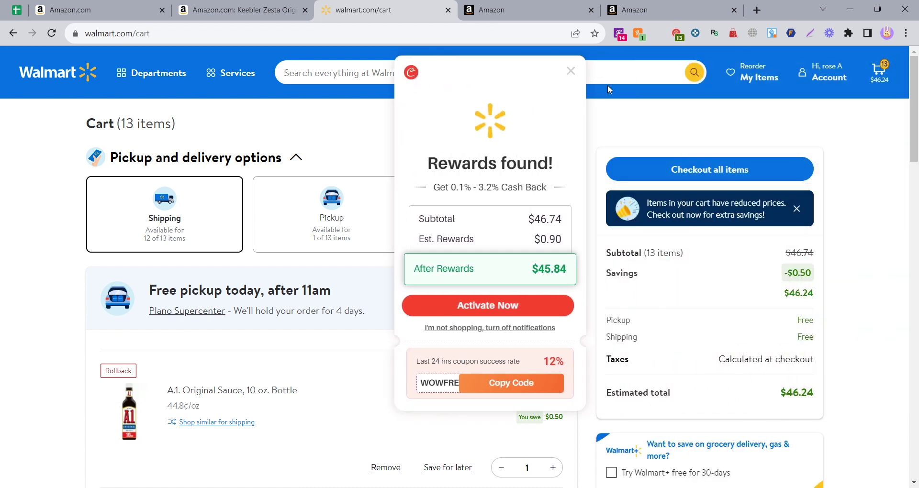
{"action": "left_click", "coordinate": [571, 71]}
{"action": "scroll", "coordinate": [443, 361], "scroll_direction": "down", "scroll_amount": 3}
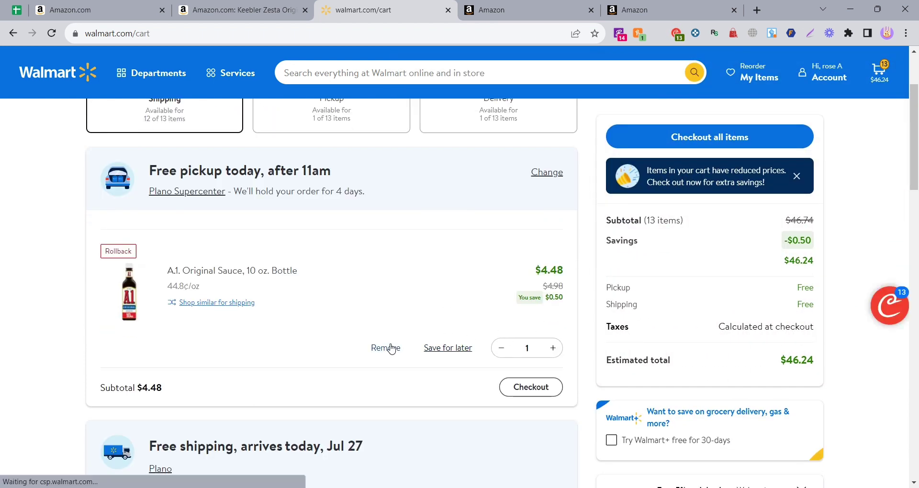
{"action": "left_click", "coordinate": [386, 348]}
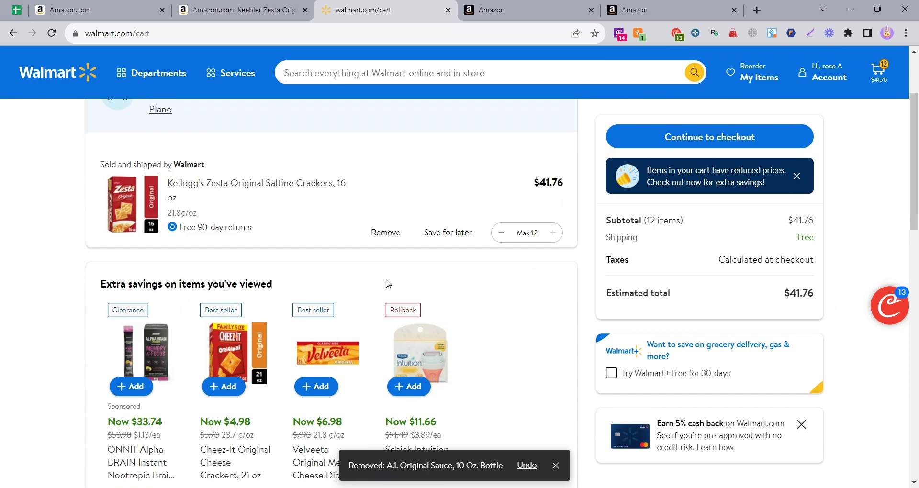
Step: Check the crackers' shipping option, continue to checkout, and dismiss the cash back and coupon offers
{"action": "scroll", "coordinate": [389, 284], "scroll_direction": "up", "scroll_amount": 3}
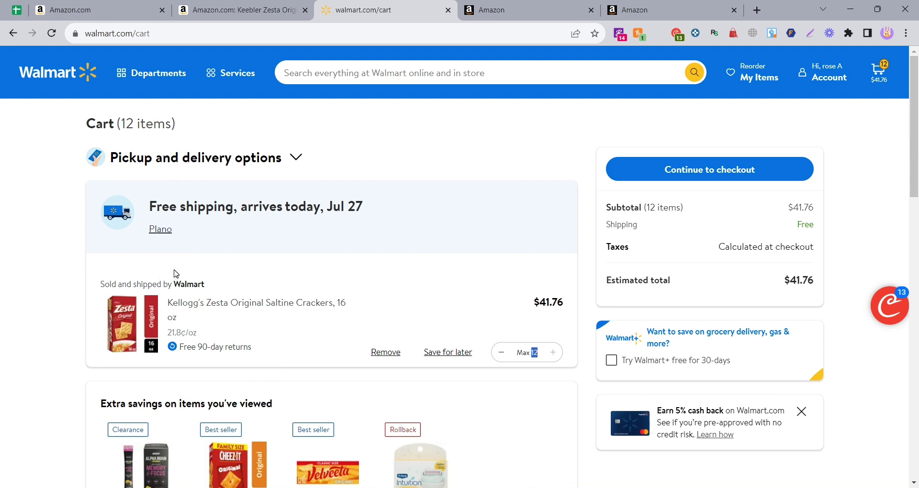
{"action": "left_click_drag", "start_coordinate": [178, 206], "coordinate": [238, 206]}
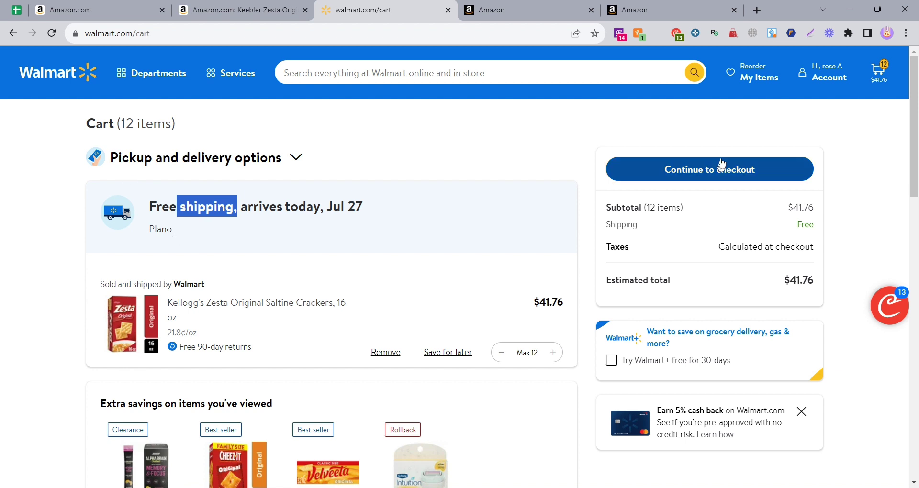
{"action": "left_click", "coordinate": [709, 172]}
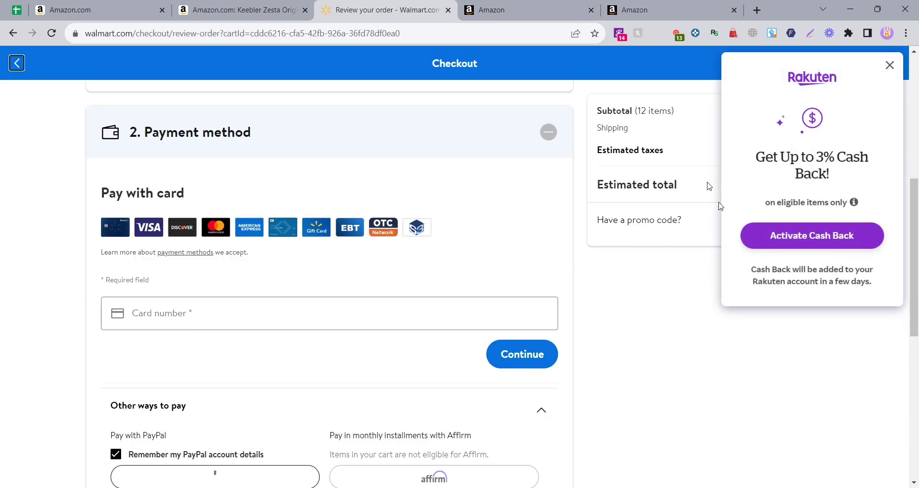
{"action": "left_click", "coordinate": [891, 67]}
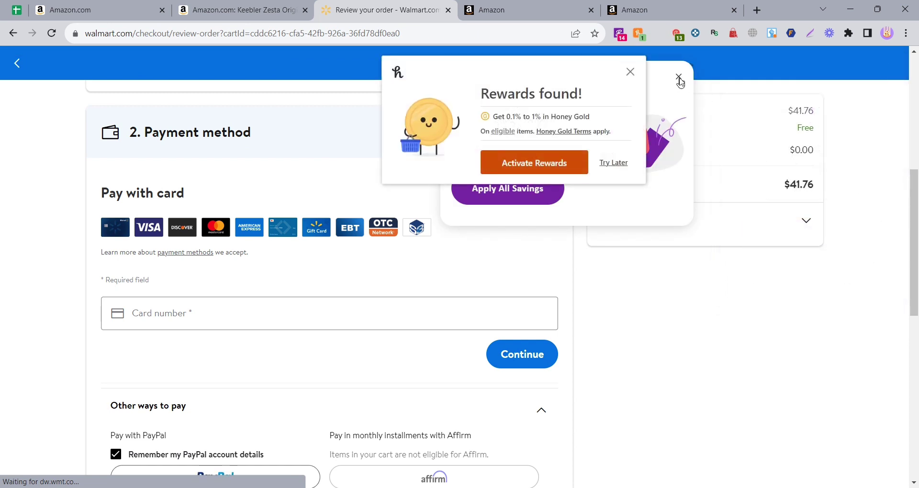
{"action": "left_click", "coordinate": [884, 72]}
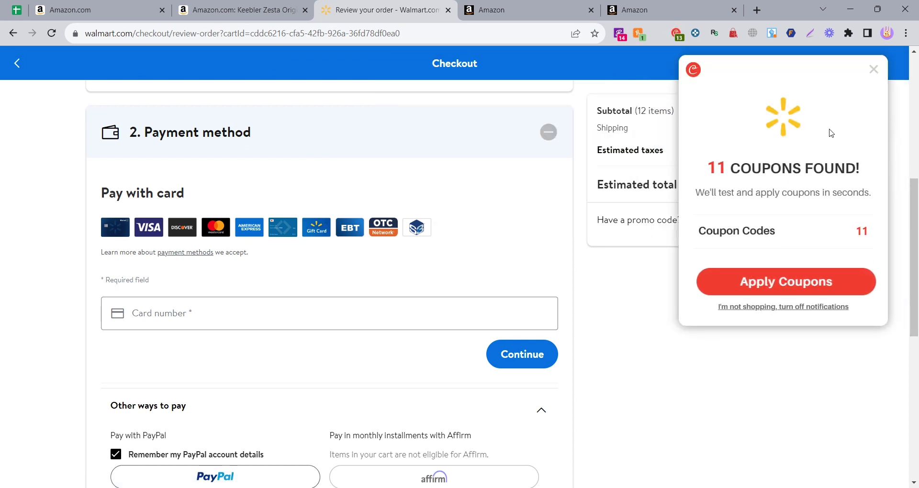
{"action": "left_click", "coordinate": [872, 71]}
Step: Check the estimated taxes and total in the checkout's order summary
{"action": "scroll", "coordinate": [735, 256], "scroll_direction": "up", "scroll_amount": 7}
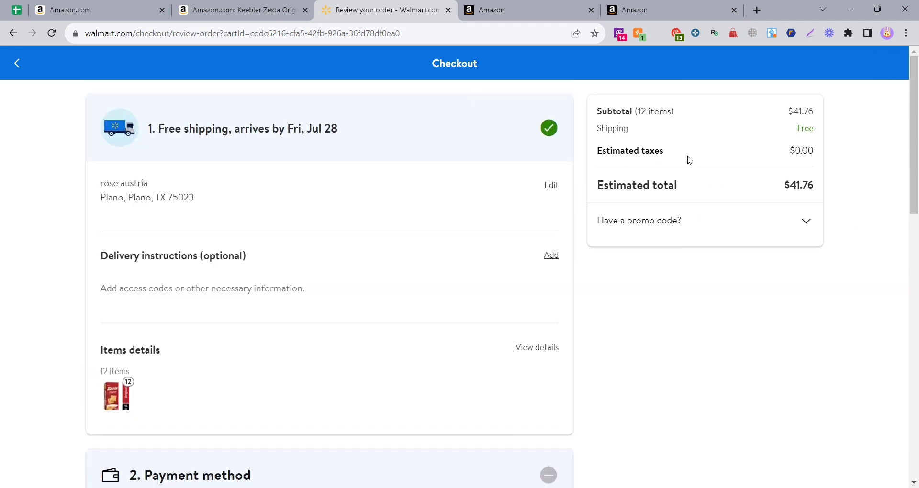
{"action": "double_click", "coordinate": [805, 150]}
{"action": "left_click", "coordinate": [719, 346]}
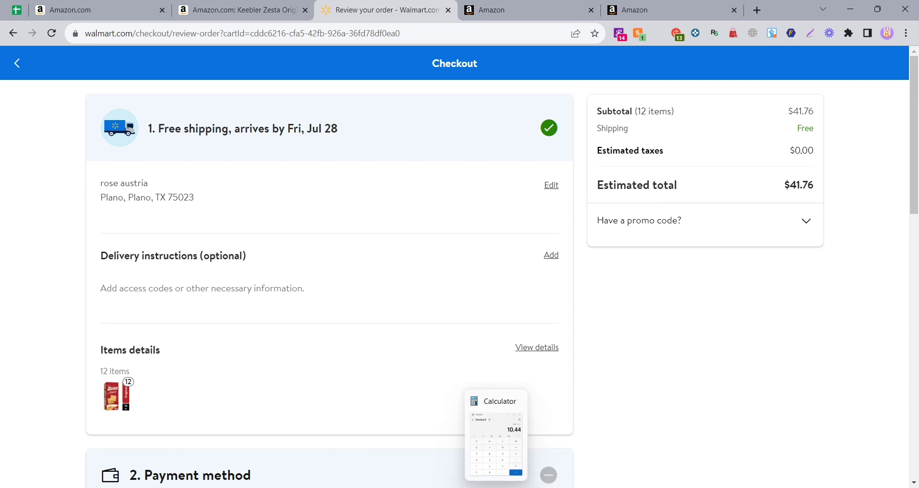
Step: Switch to Calculator, clear it, and divide 41.46 by 12 to work out the cost per box
{"action": "key", "text": "alt+Tab"}
{"action": "left_click", "coordinate": [297, 188]}
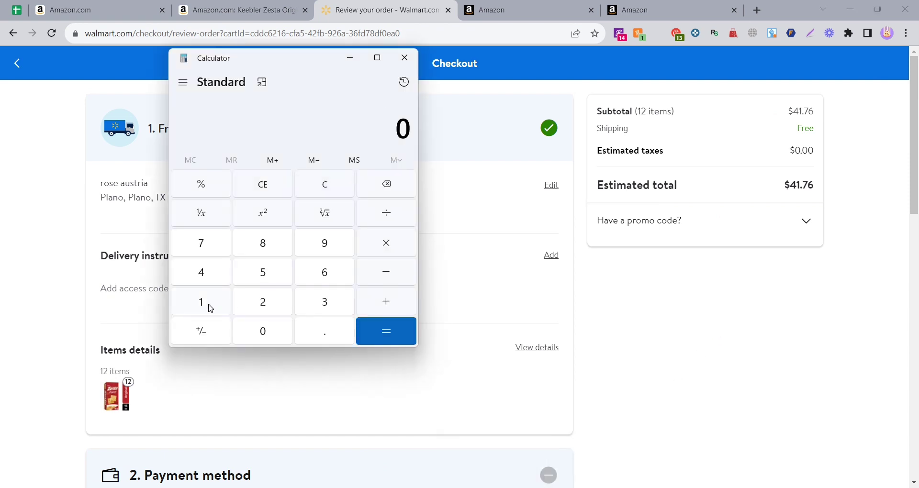
{"action": "left_click", "coordinate": [210, 283]}
{"action": "left_click", "coordinate": [203, 305]}
{"action": "left_click", "coordinate": [302, 321]}
{"action": "left_click", "coordinate": [200, 272]}
{"action": "left_click", "coordinate": [315, 276]}
{"action": "left_click", "coordinate": [385, 216]}
{"action": "left_click", "coordinate": [211, 306]}
{"action": "left_click", "coordinate": [268, 307]}
{"action": "left_click", "coordinate": [383, 332]}
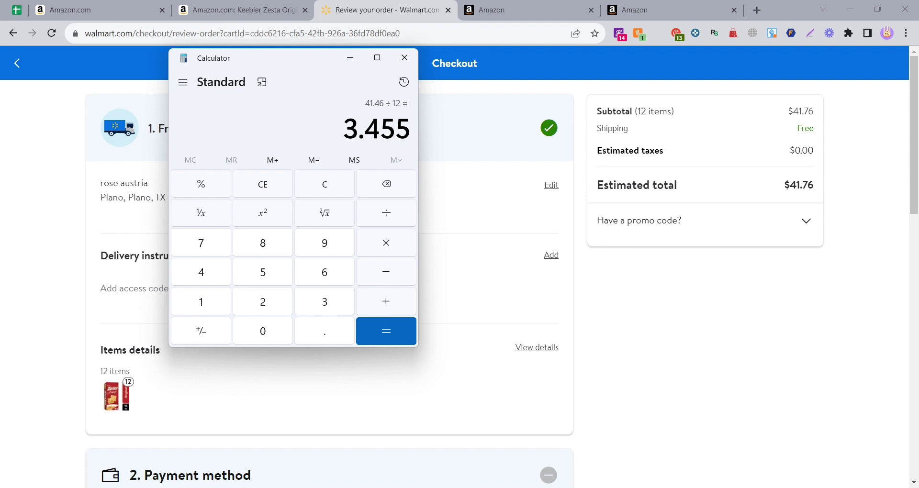
Step: Multiply the cost per box by 3 to work out the cost of a 3-pack
{"action": "left_click", "coordinate": [389, 243]}
{"action": "left_click", "coordinate": [325, 302]}
{"action": "left_click", "coordinate": [380, 329]}
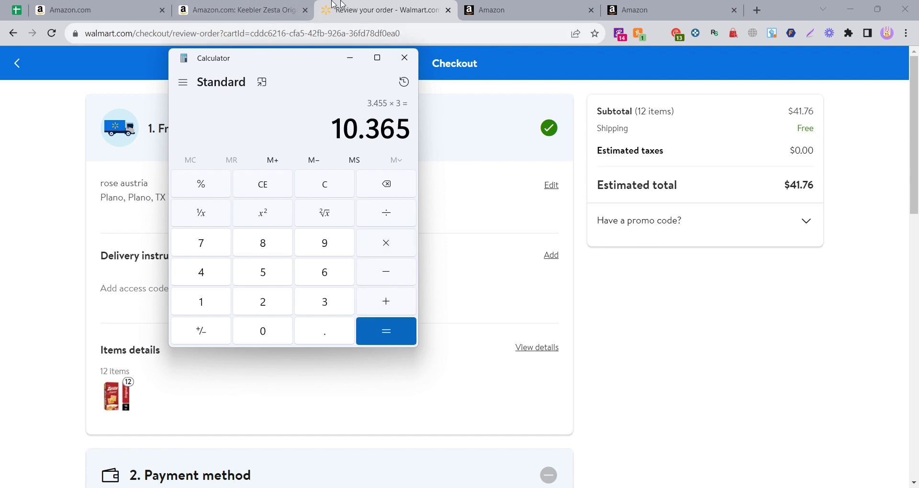
Step: Return to the Amazon product page and set the FBA buy cost to 10.37, rounding the calculated 3-pack cost
{"action": "left_click", "coordinate": [350, 58]}
{"action": "left_click", "coordinate": [237, 9]}
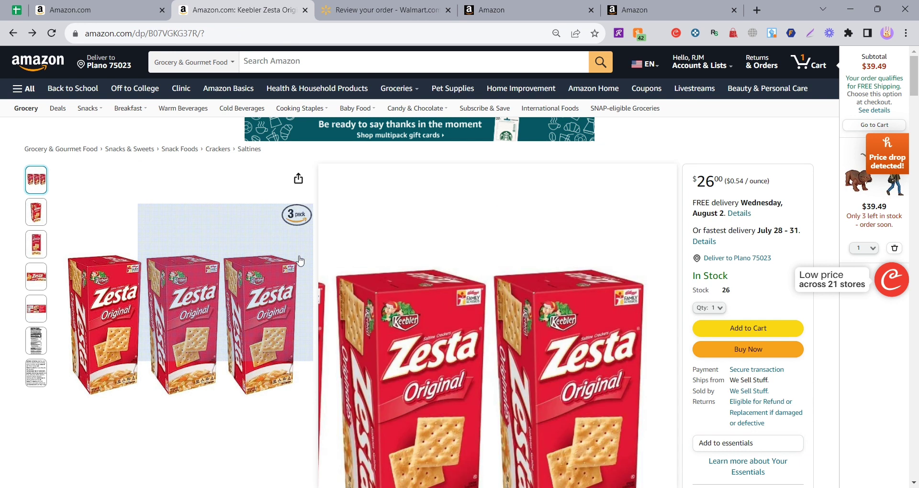
{"action": "key", "text": "alt+Tab"}
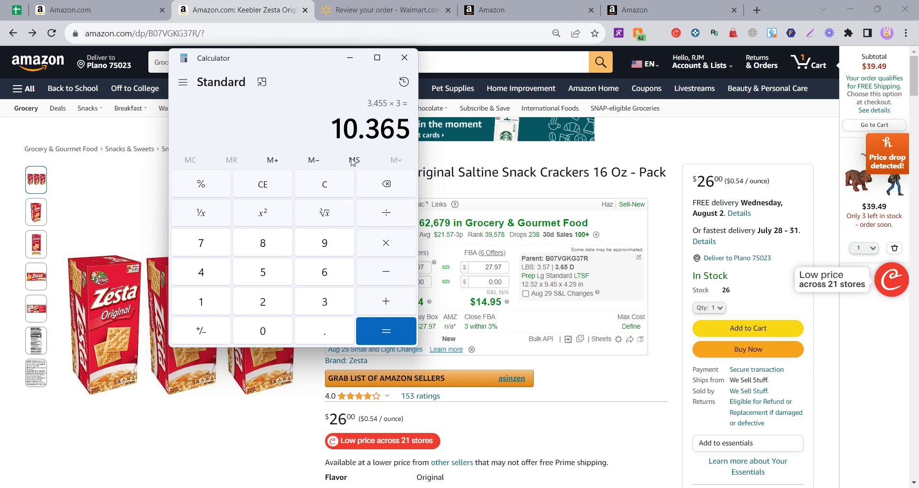
{"action": "left_click", "coordinate": [501, 282]}
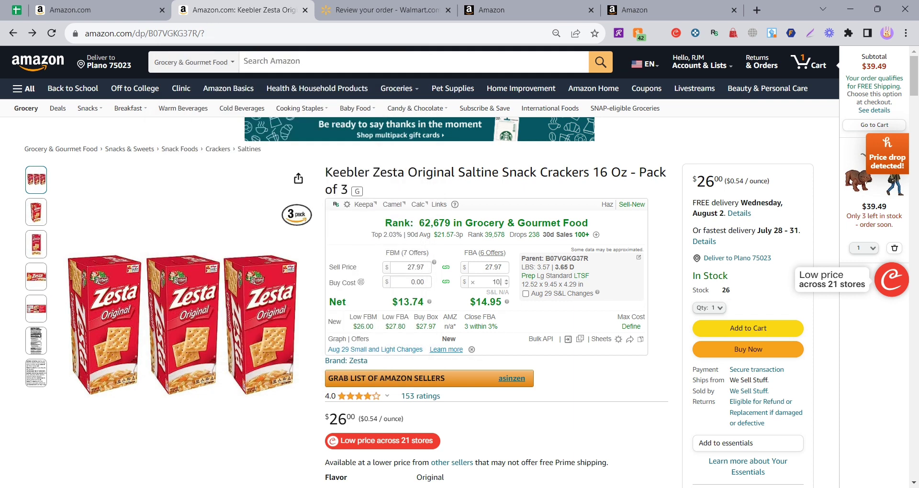
{"action": "key", "text": "Return"}
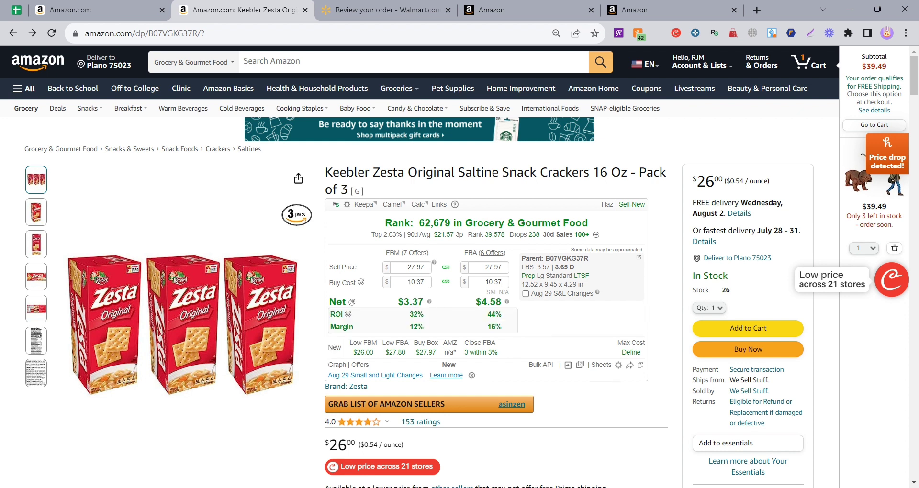
Step: Check the FBA net profit on the product page and revisit the Walmart checkout summary
{"action": "double_click", "coordinate": [491, 302]}
{"action": "mouse_move", "coordinate": [491, 302]}
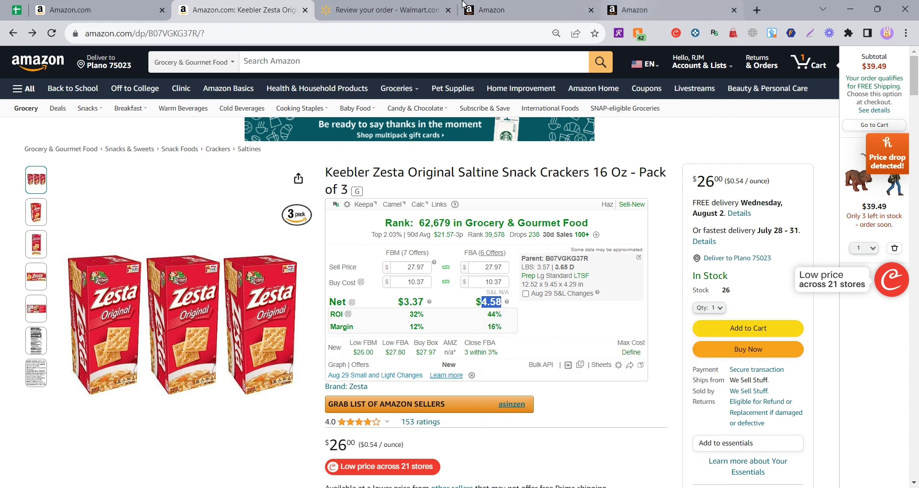
{"action": "left_click", "coordinate": [628, 10]}
{"action": "left_click", "coordinate": [364, 9]}
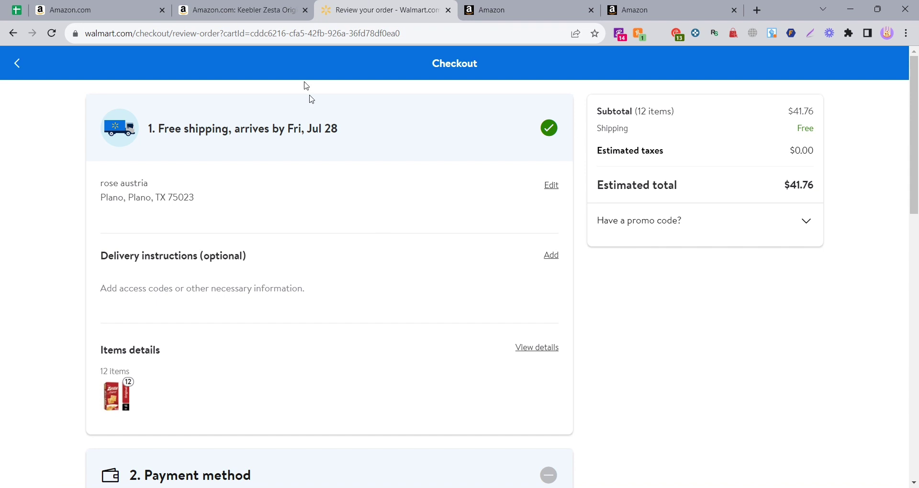
Step: Review the 3-pack's FBA sell price, buy cost, net proceeds estimate and ROI, including buy costs by target ROI
{"action": "left_click", "coordinate": [259, 8]}
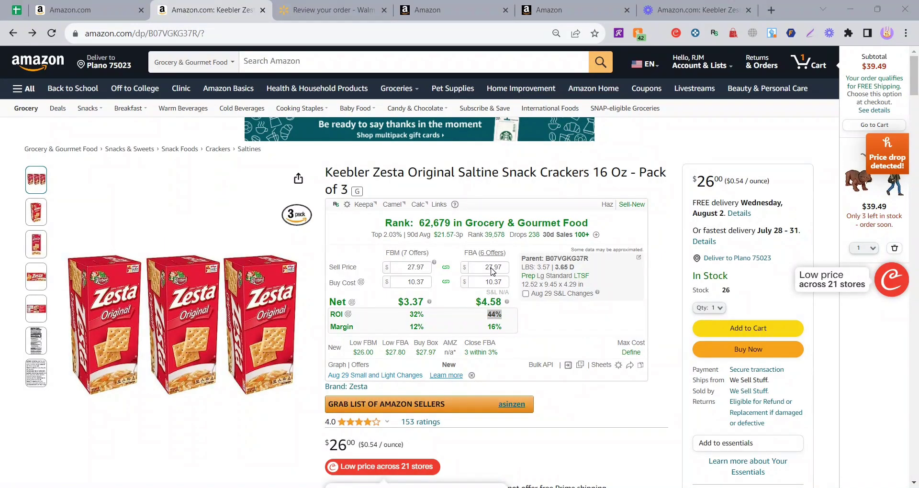
{"action": "double_click", "coordinate": [493, 271]}
{"action": "left_click", "coordinate": [488, 282]}
{"action": "double_click", "coordinate": [491, 301]}
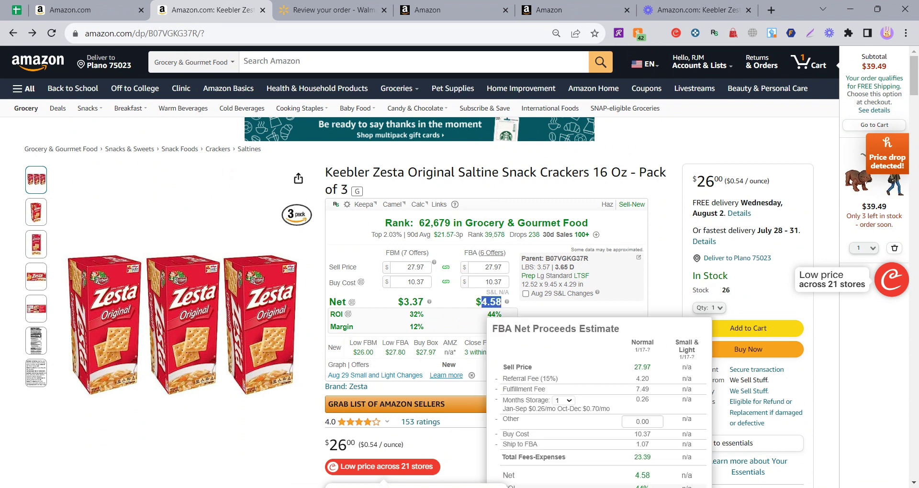
{"action": "left_click", "coordinate": [540, 313]}
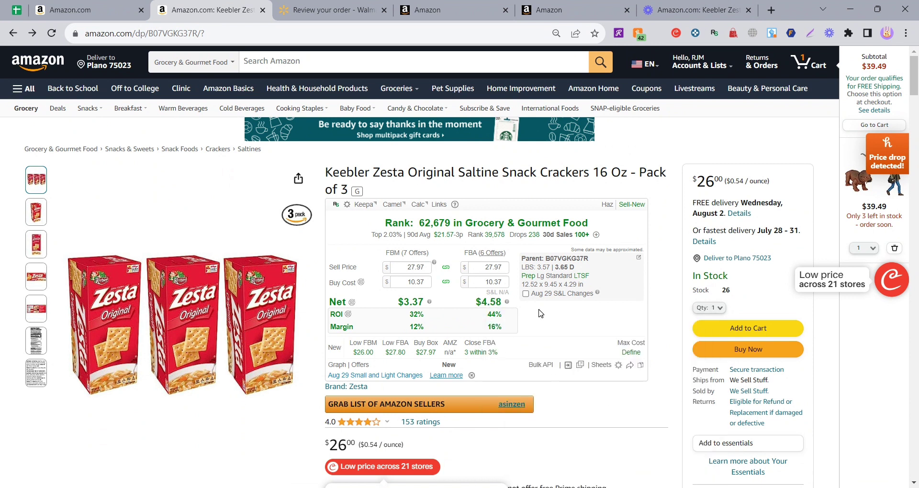
{"action": "double_click", "coordinate": [495, 315]}
{"action": "left_click", "coordinate": [548, 331]}
{"action": "left_click", "coordinate": [299, 10]}
{"action": "left_click", "coordinate": [237, 4]}
{"action": "mouse_move", "coordinate": [386, 357]}
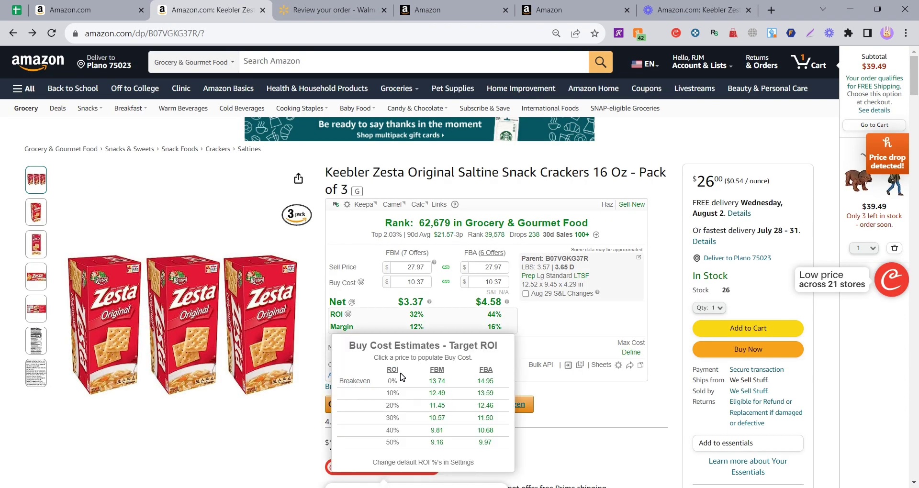